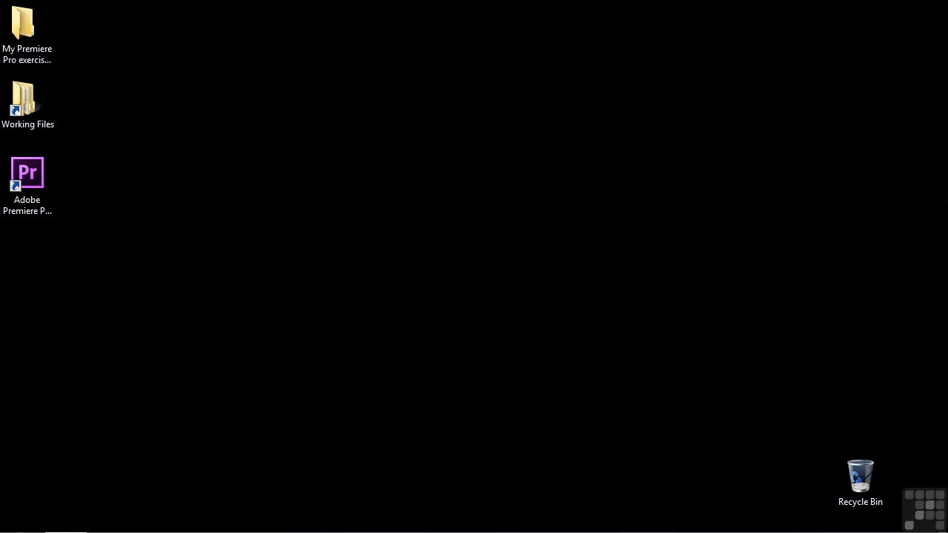
# - Open the project 0701-cutaways.prproj from the Working Files projects folder and view its piano and interview sequences
pyautogui.doubleClick(25, 102)
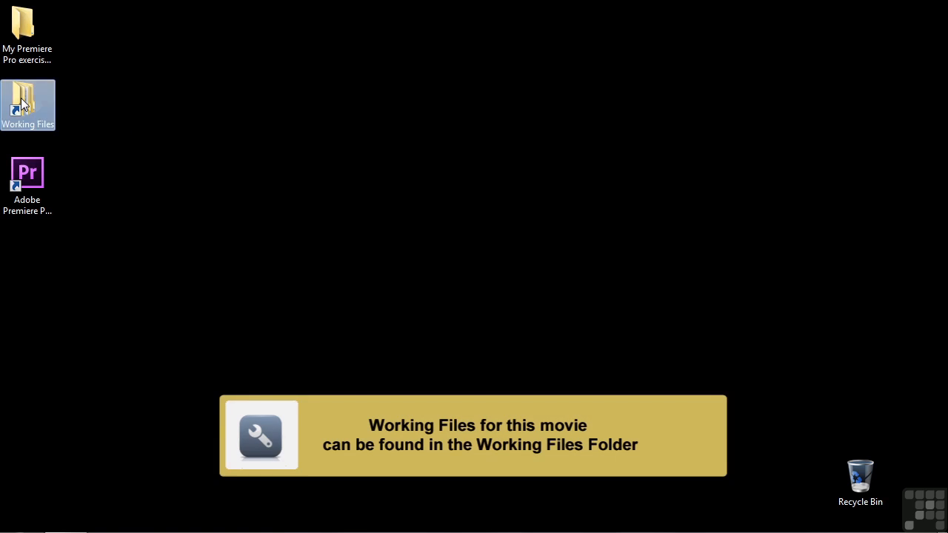
pyautogui.doubleClick(339, 259)
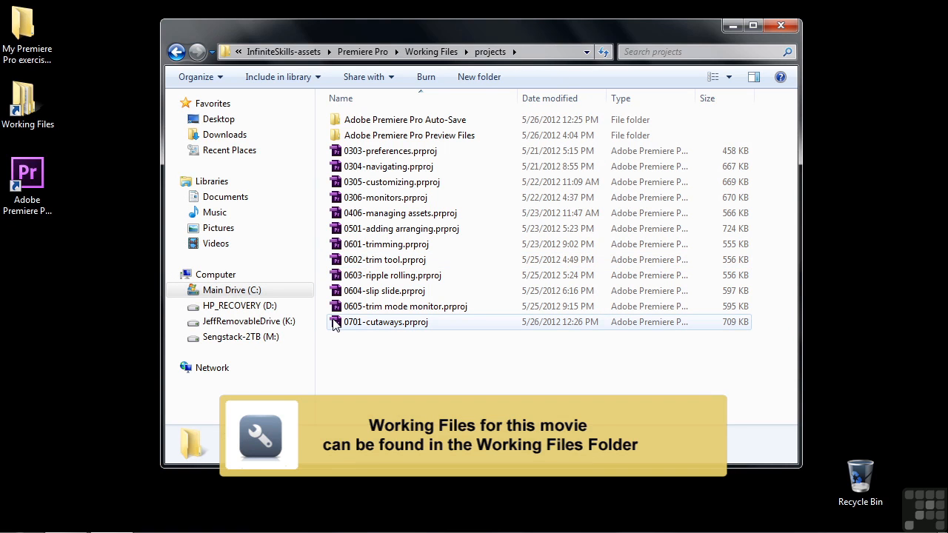
pyautogui.doubleClick(334, 321)
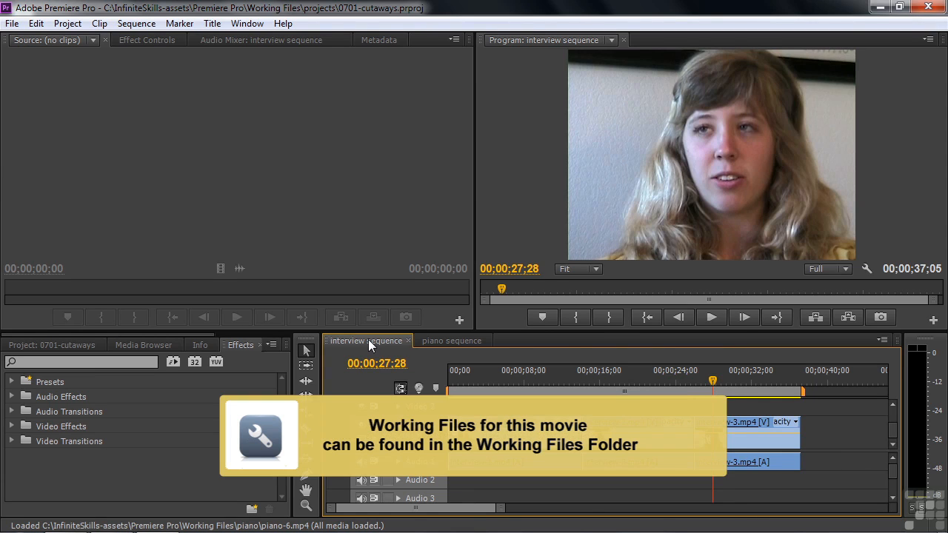
pyautogui.click(448, 342)
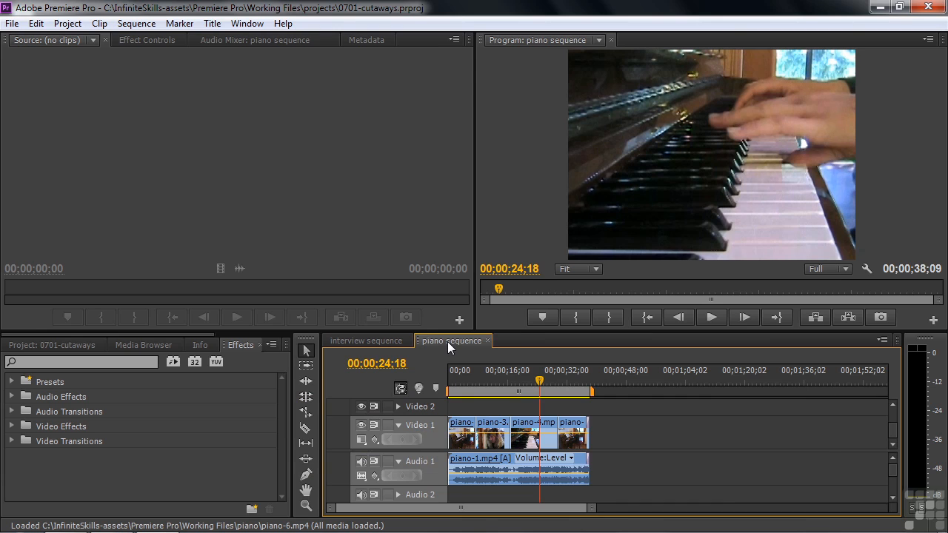
pyautogui.click(378, 339)
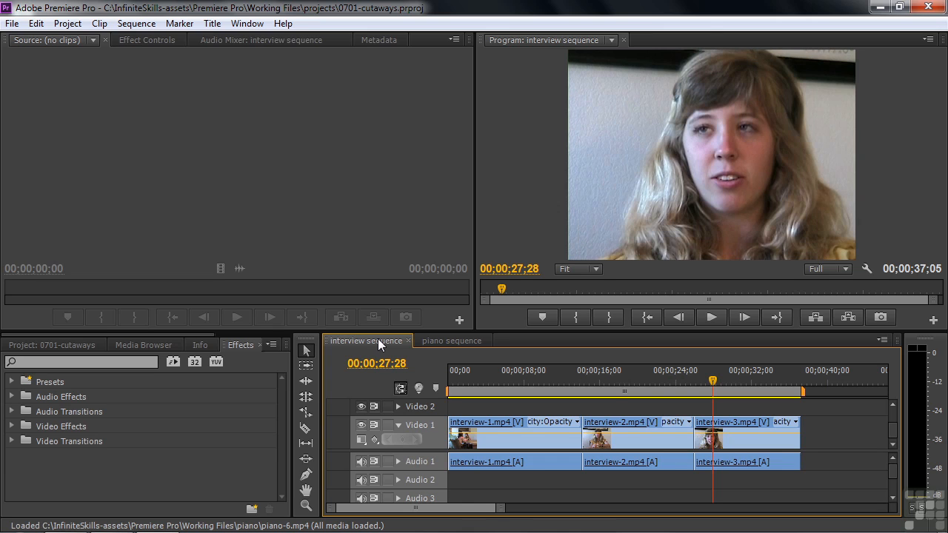
# - Scrub and play across the cut between interview-2.mp4 and interview-3.mp4 to check for a jump cut
pyautogui.moveTo(711, 381); pyautogui.dragTo(669, 399)
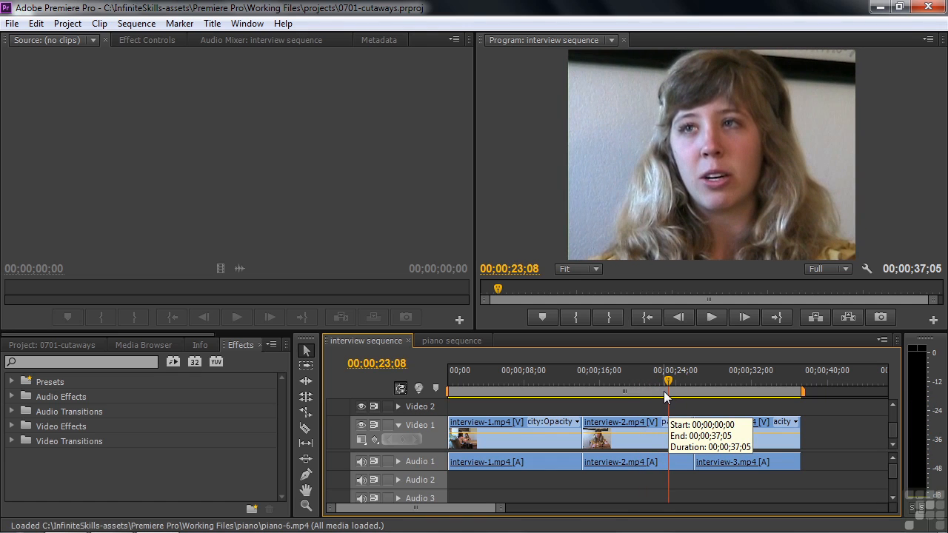
pyautogui.moveTo(669, 378); pyautogui.dragTo(685, 379)
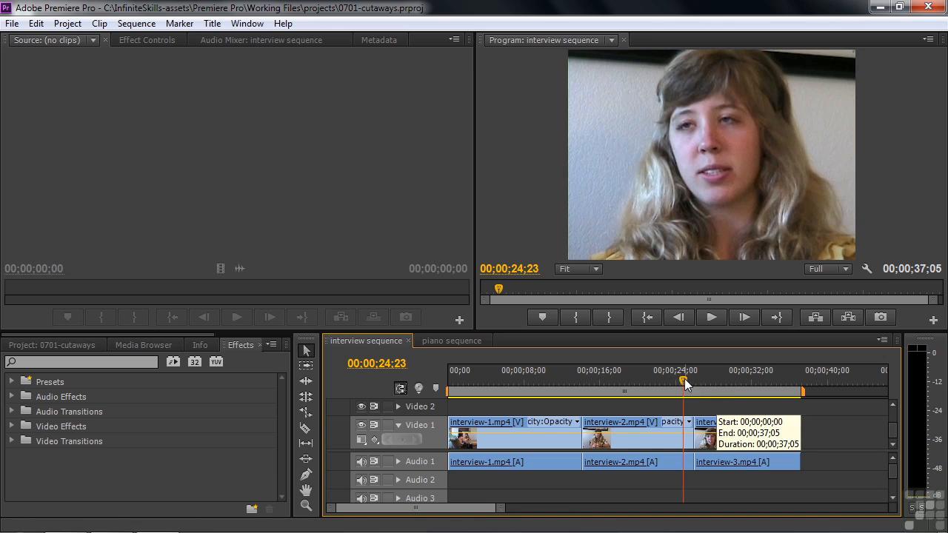
pyautogui.moveTo(684, 378); pyautogui.dragTo(688, 378)
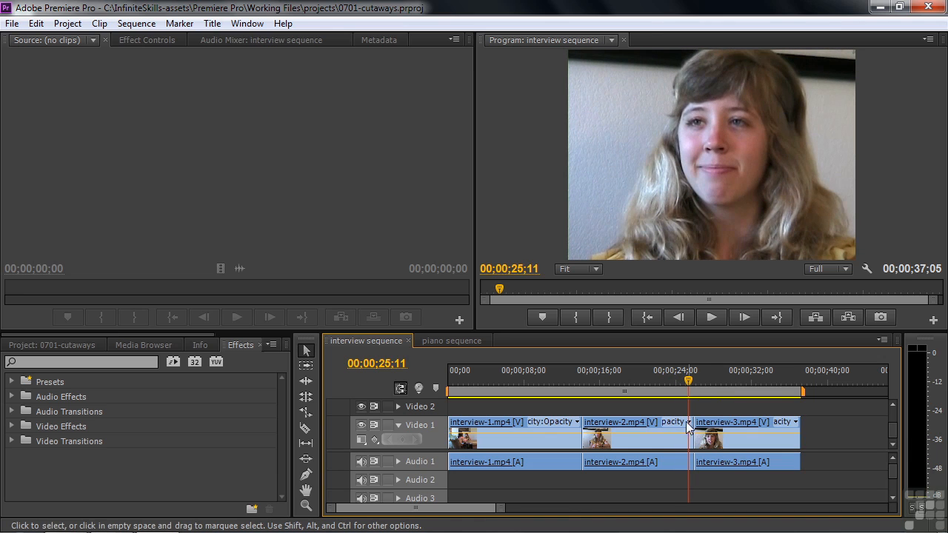
pyautogui.press('space')
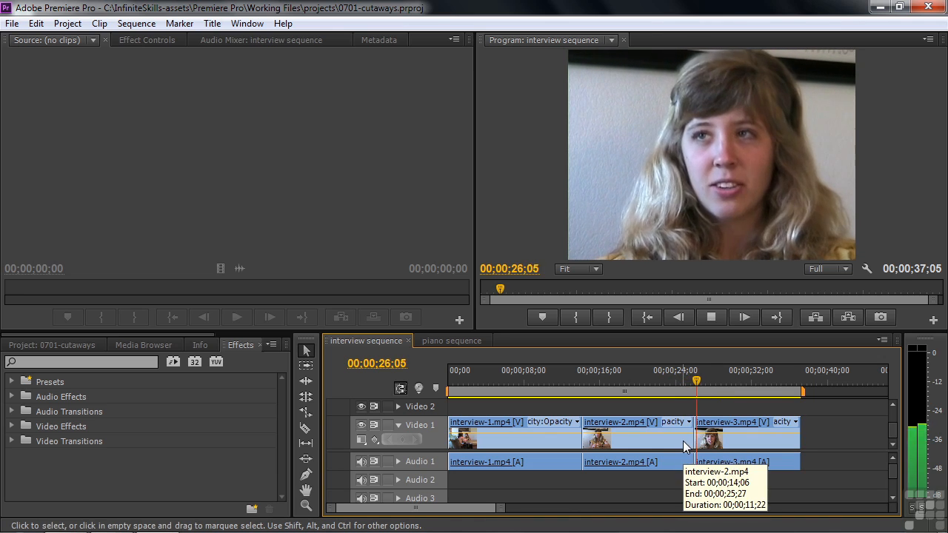
pyautogui.press('space')
pyautogui.moveTo(700, 391); pyautogui.dragTo(684, 397)
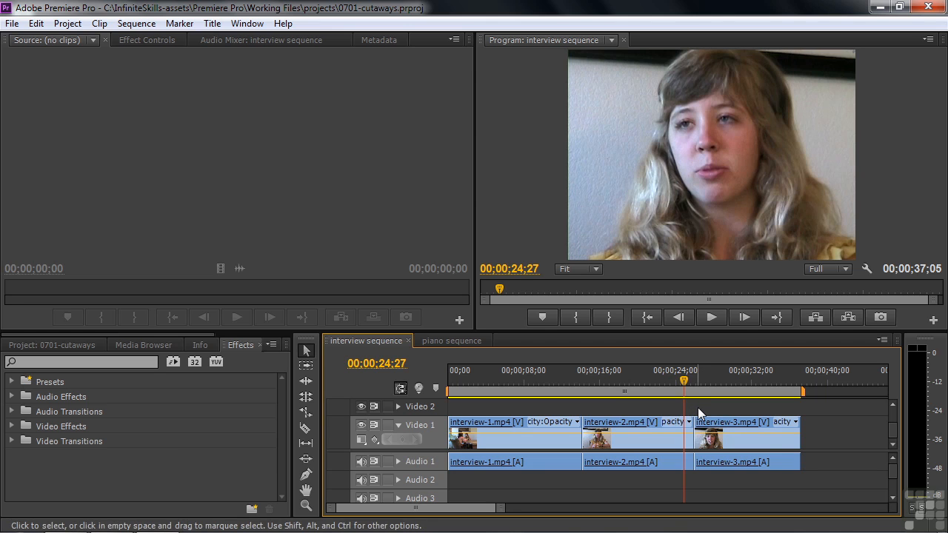
pyautogui.moveTo(684, 382); pyautogui.dragTo(679, 382)
pyautogui.press('space')
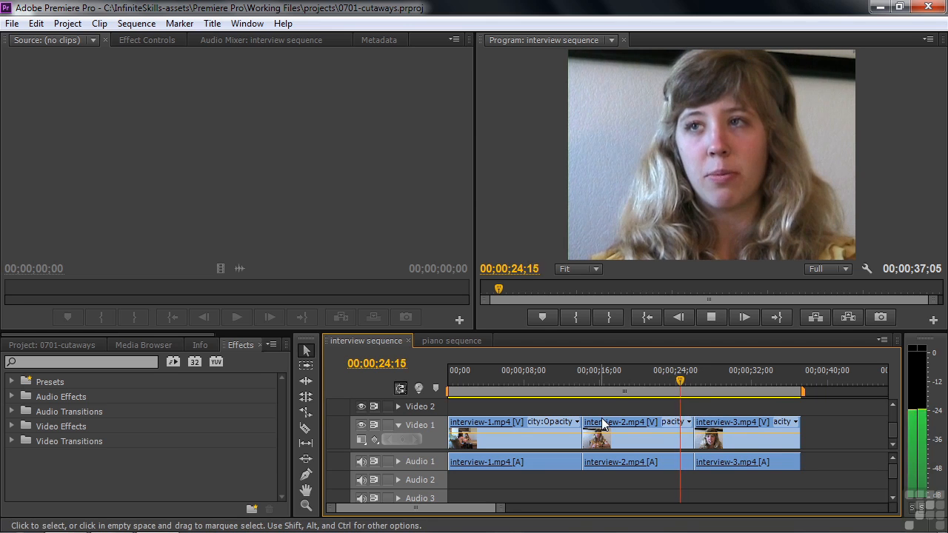
pyautogui.press('space')
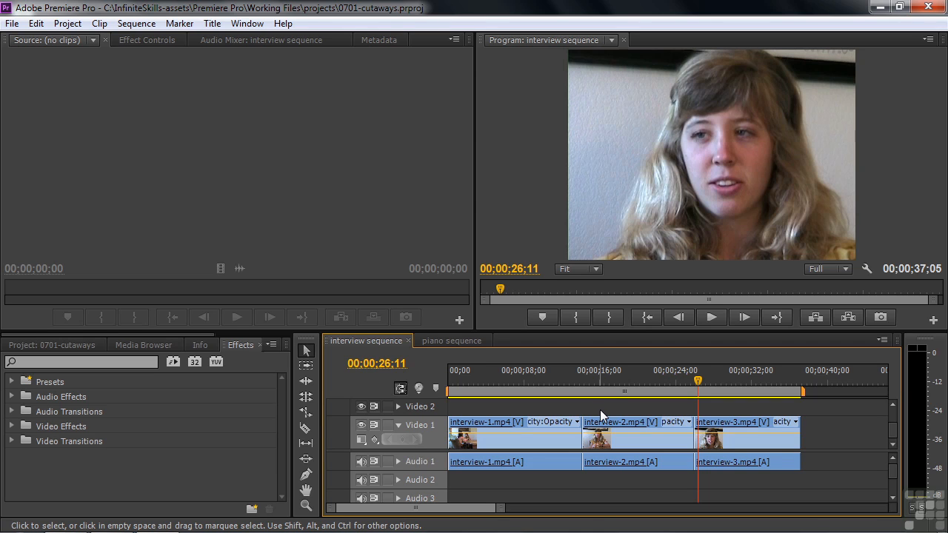
# - Scrub through the piano-4.mp4 close-up of the hands in the piano sequence
pyautogui.click(468, 343)
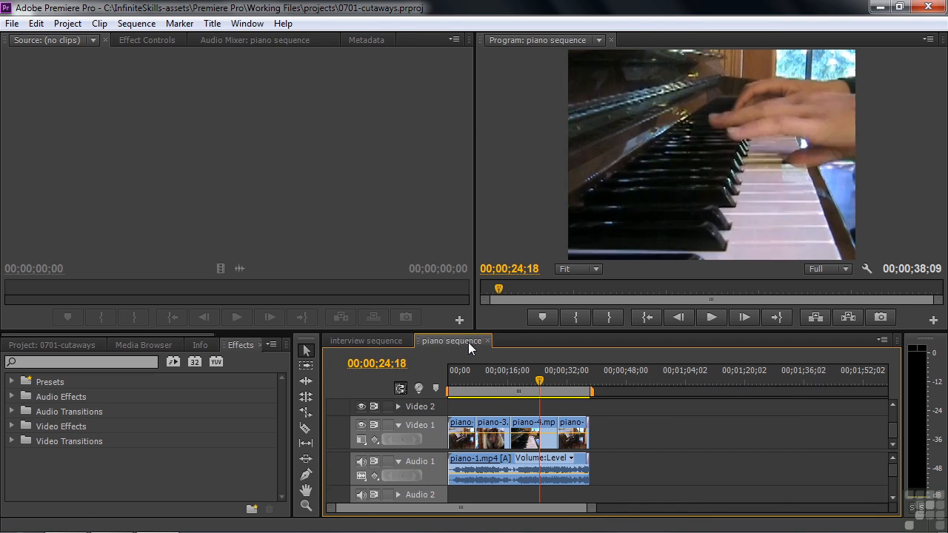
pyautogui.moveTo(539, 380); pyautogui.dragTo(532, 384)
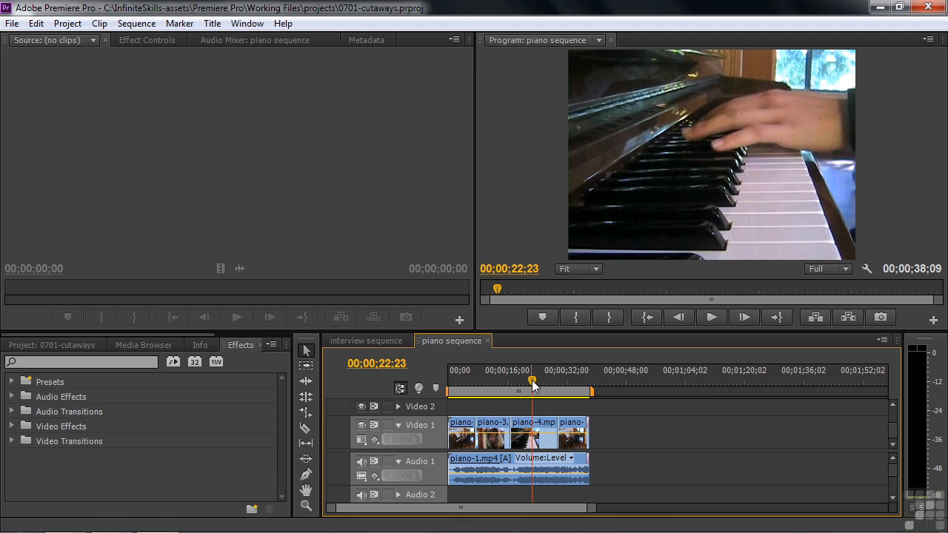
pyautogui.moveTo(532, 383); pyautogui.dragTo(538, 389)
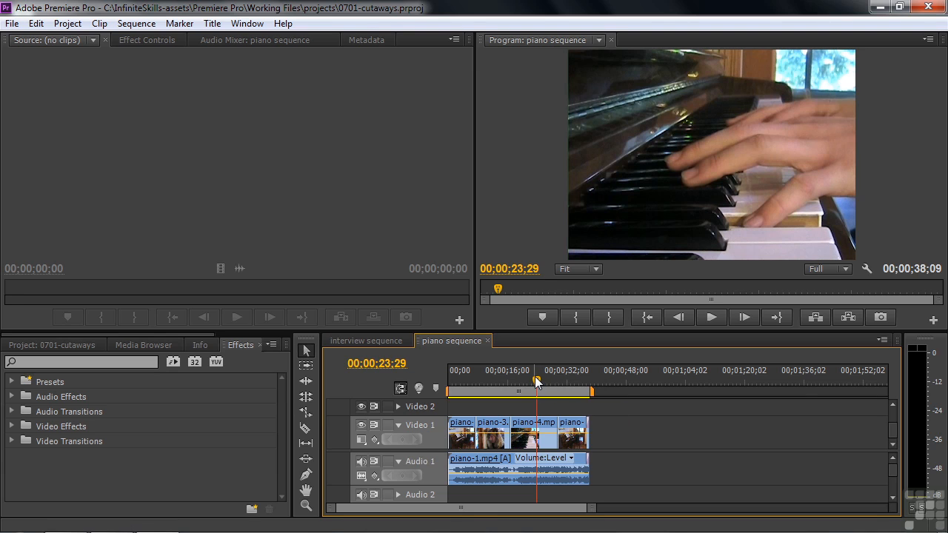
# - Return to the interview sequence and review the camera zoom within interview-2.mp4 by playing and scrubbing through it
pyautogui.click(388, 340)
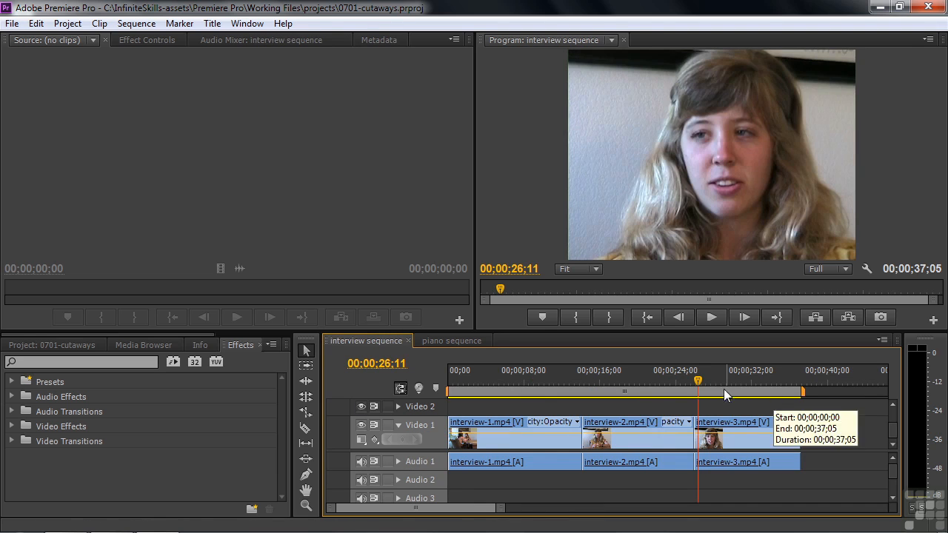
pyautogui.moveTo(699, 379); pyautogui.dragTo(633, 390)
pyautogui.press('space')
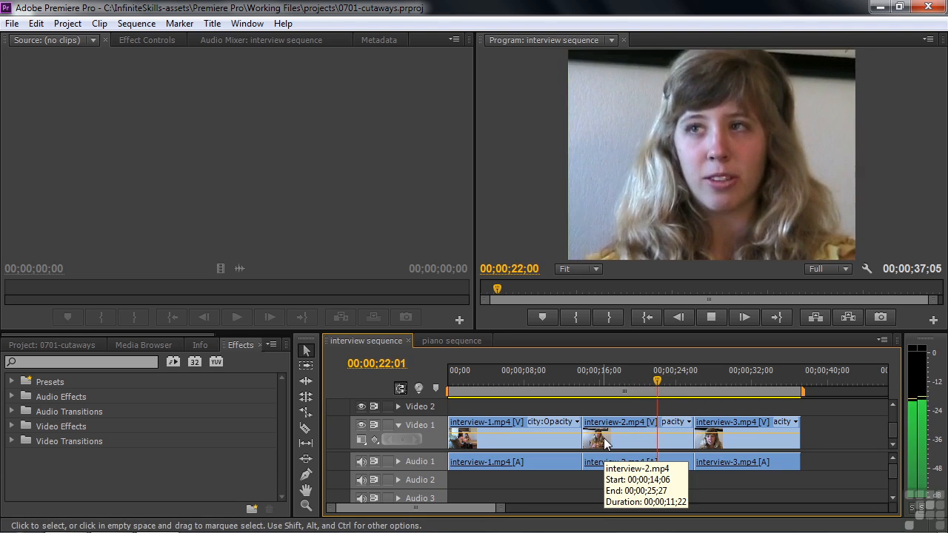
pyautogui.press('space')
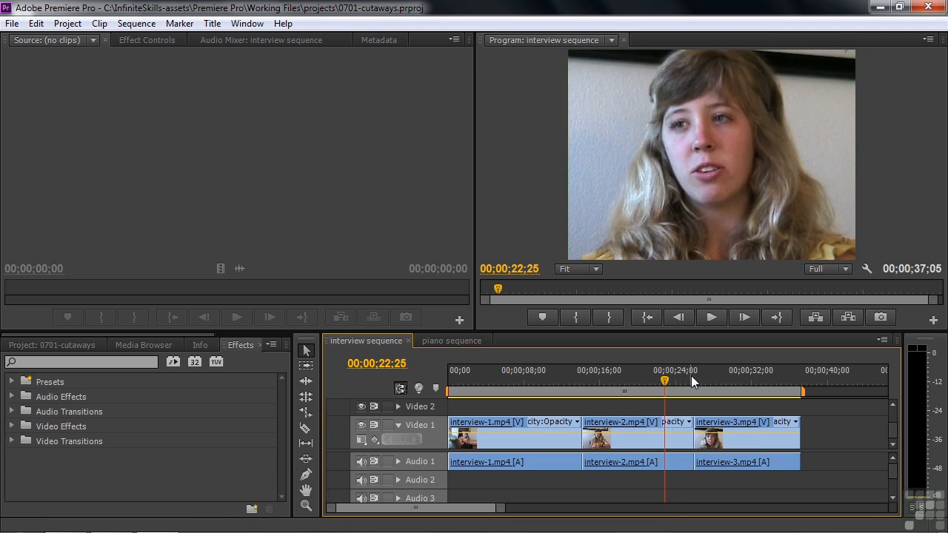
pyautogui.moveTo(666, 381)
pyautogui.mouseDown()
pyautogui.moveTo(641, 393)
pyautogui.moveTo(662, 397)
pyautogui.mouseUp()
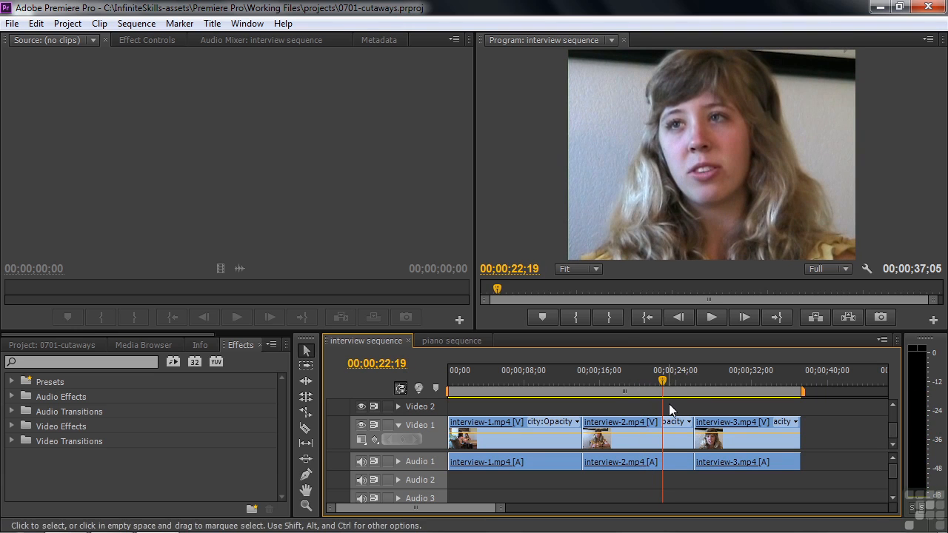
pyautogui.moveTo(663, 379); pyautogui.dragTo(639, 390)
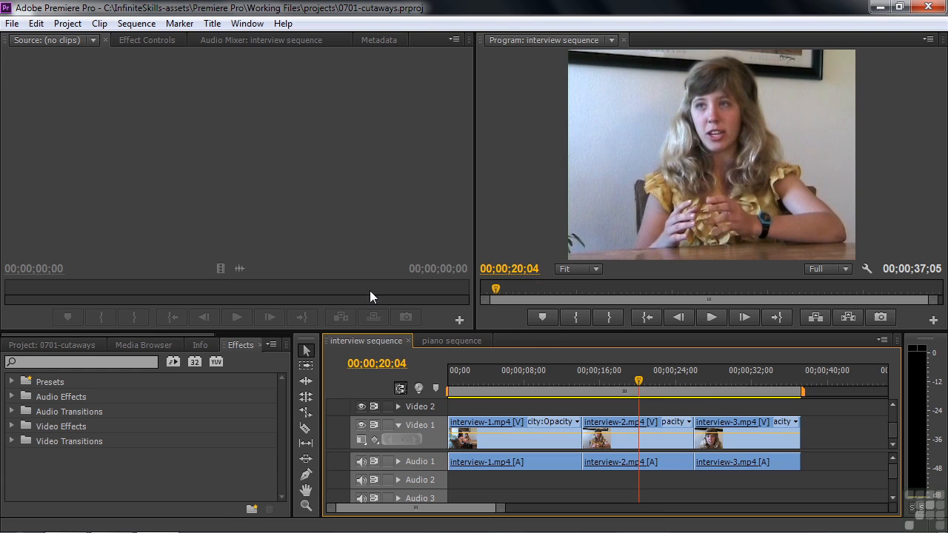
# - Display the project items as thumbnails and open the interview bin
pyautogui.click(76, 346)
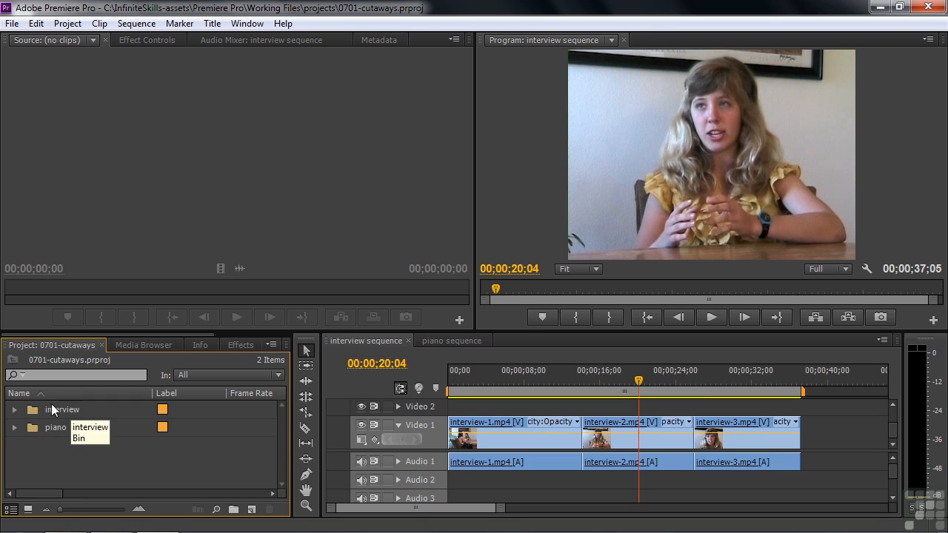
pyautogui.click(29, 509)
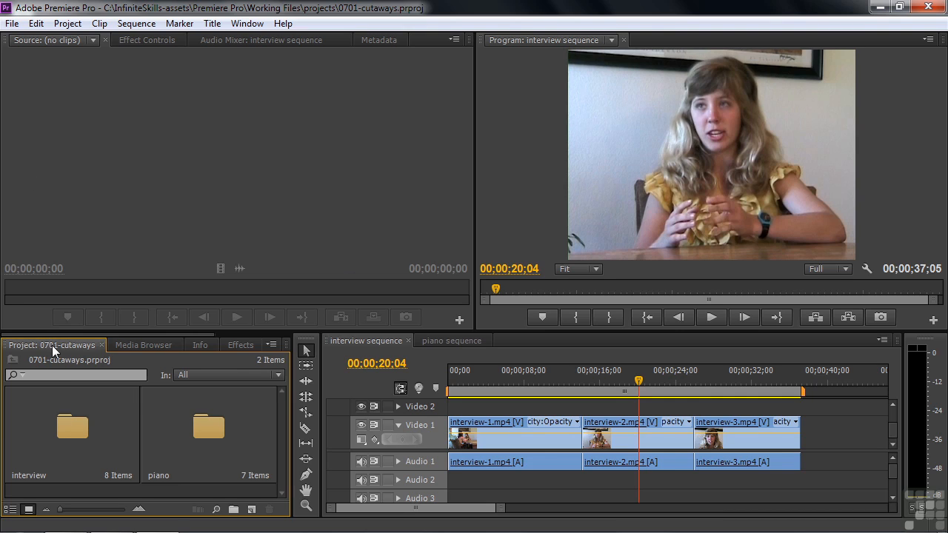
pyautogui.doubleClick(74, 430)
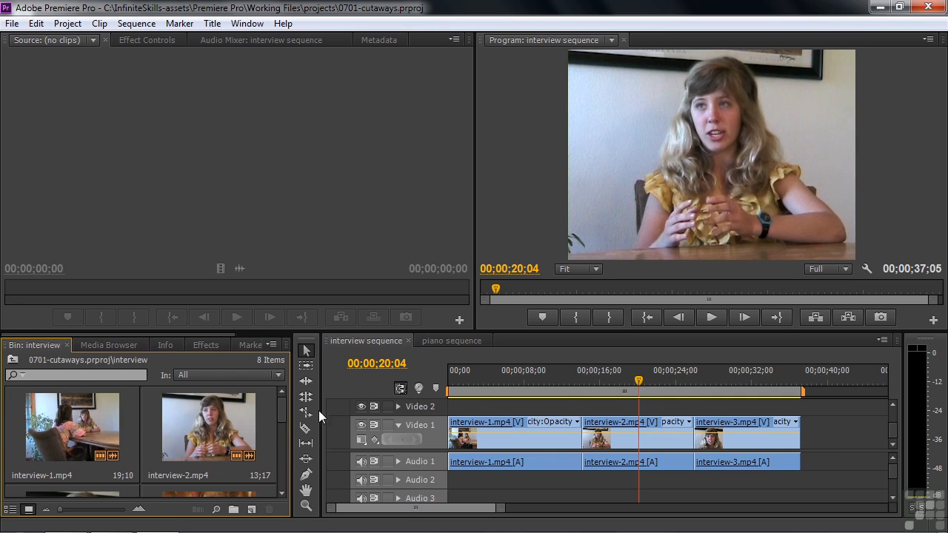
# - Play part of the interview-1.mp4 wide shot in the interview sequence
pyautogui.moveTo(627, 379); pyautogui.dragTo(492, 381)
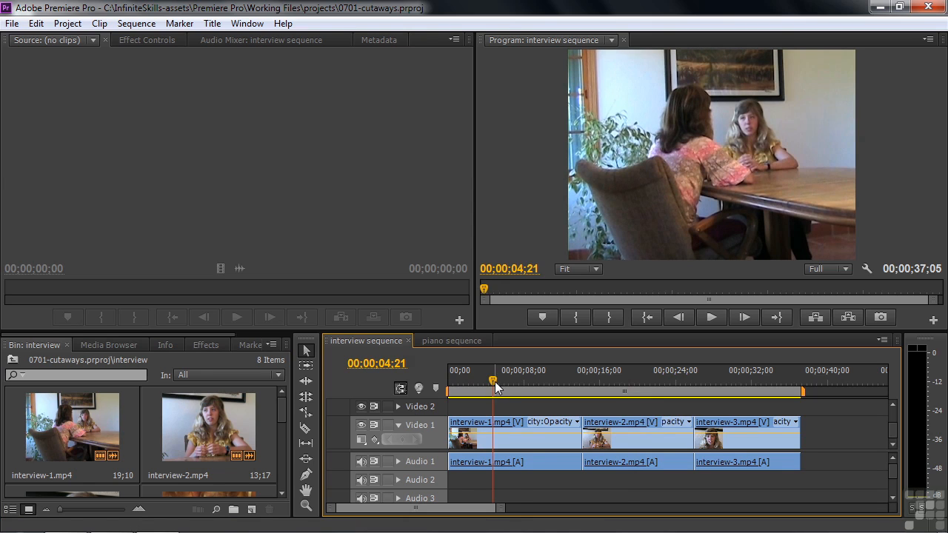
pyautogui.press('space')
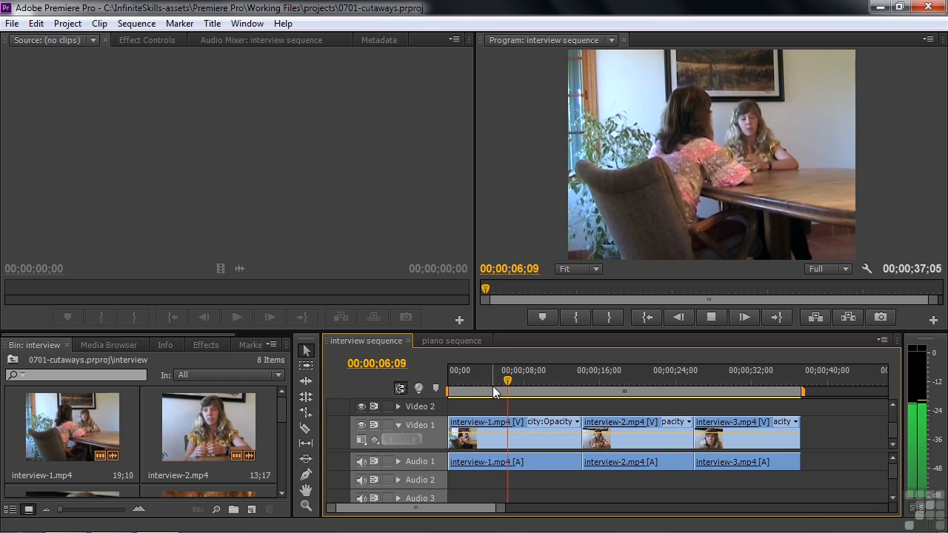
pyautogui.press('space')
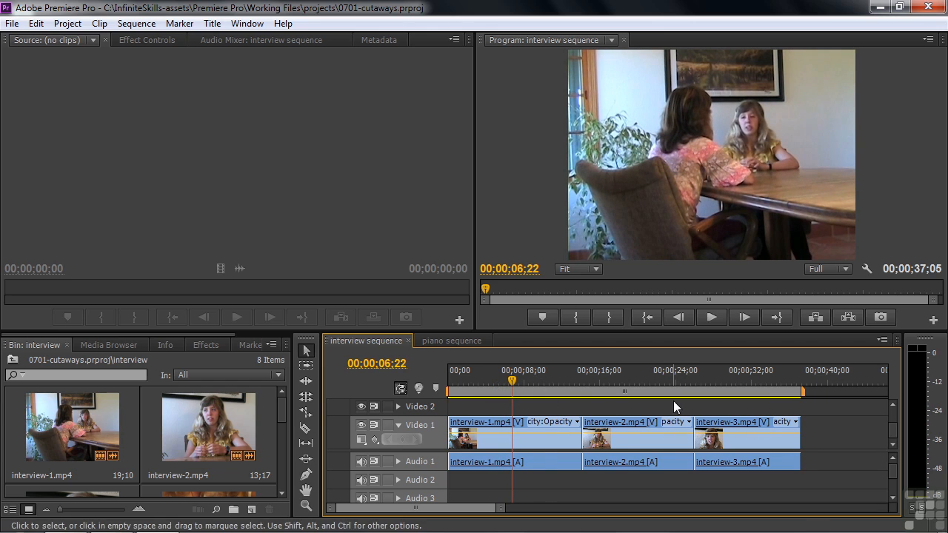
# - Browse the remaining thumbnails in the interview bin to find footage usable as cutaways
pyautogui.moveTo(279, 407); pyautogui.dragTo(285, 435)
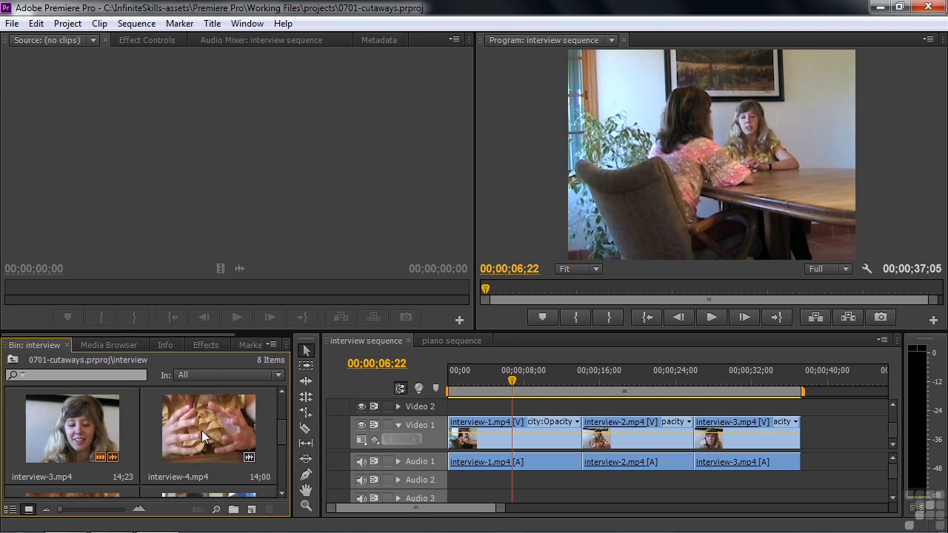
pyautogui.moveTo(280, 433); pyautogui.dragTo(279, 459)
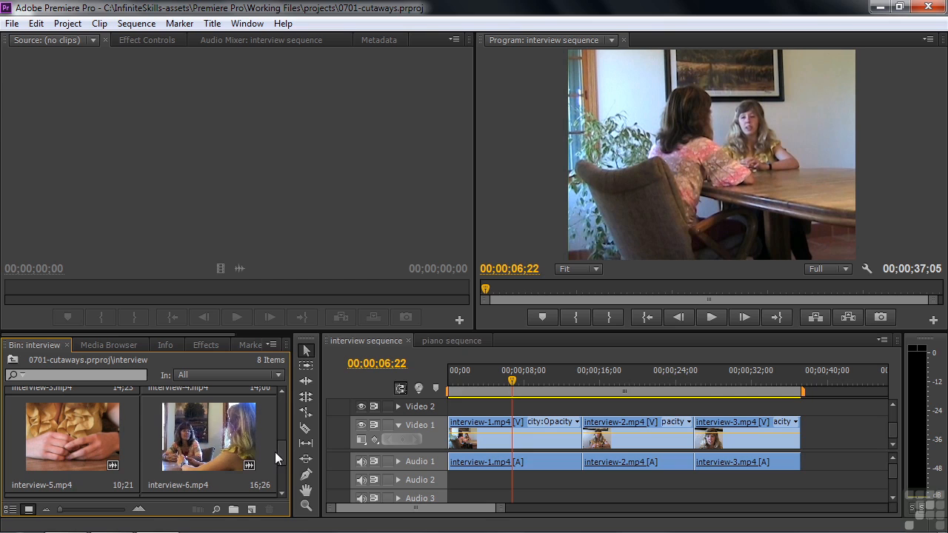
pyautogui.moveTo(278, 452); pyautogui.dragTo(277, 471)
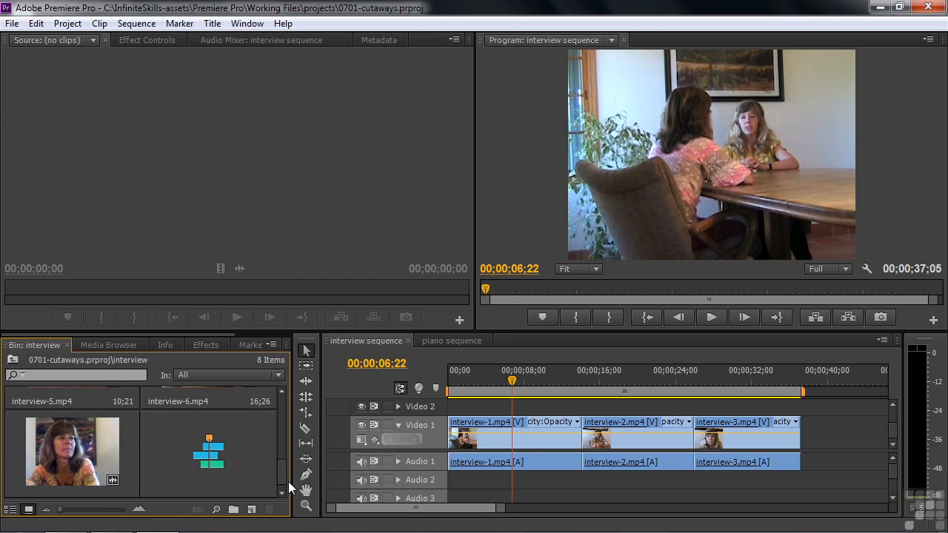
pyautogui.moveTo(284, 474); pyautogui.dragTo(282, 456)
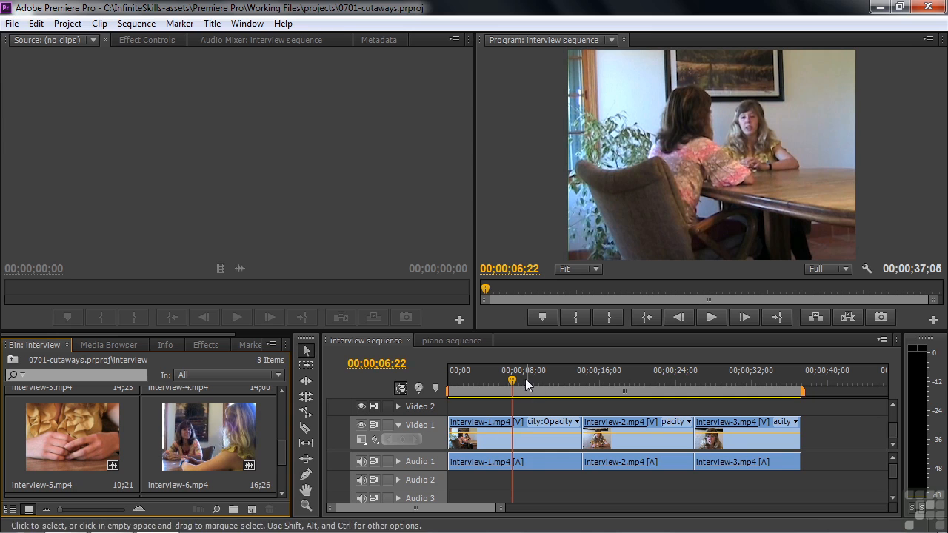
# - With the sequence playhead at 00;00;19;27, load interview-6.mp4 as the source clip and mark its In point at 00;02;01;04
pyautogui.moveTo(511, 381); pyautogui.dragTo(638, 394)
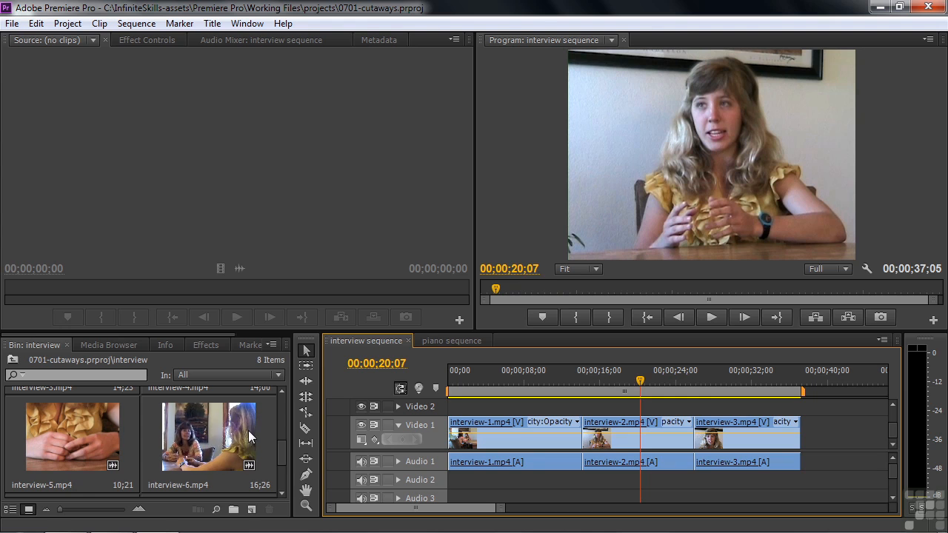
pyautogui.doubleClick(194, 432)
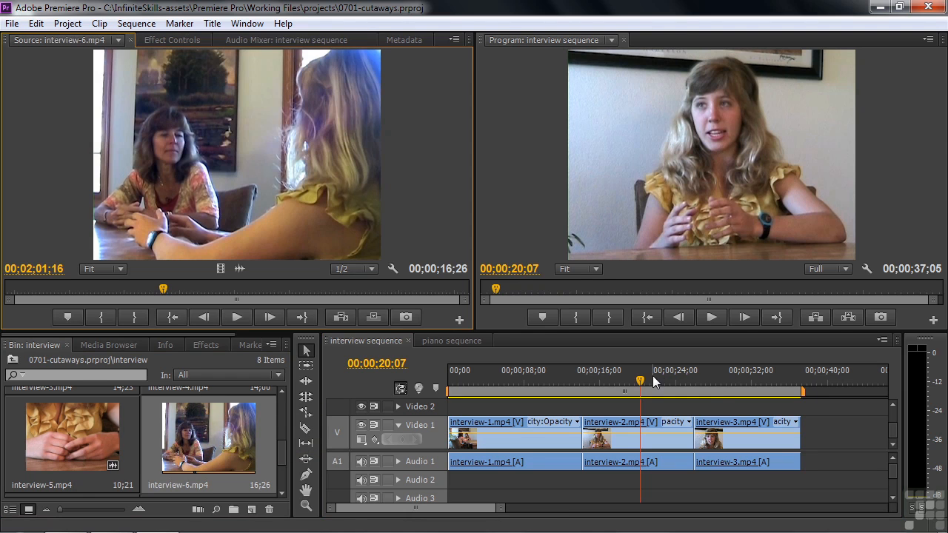
pyautogui.moveTo(643, 384); pyautogui.dragTo(663, 391)
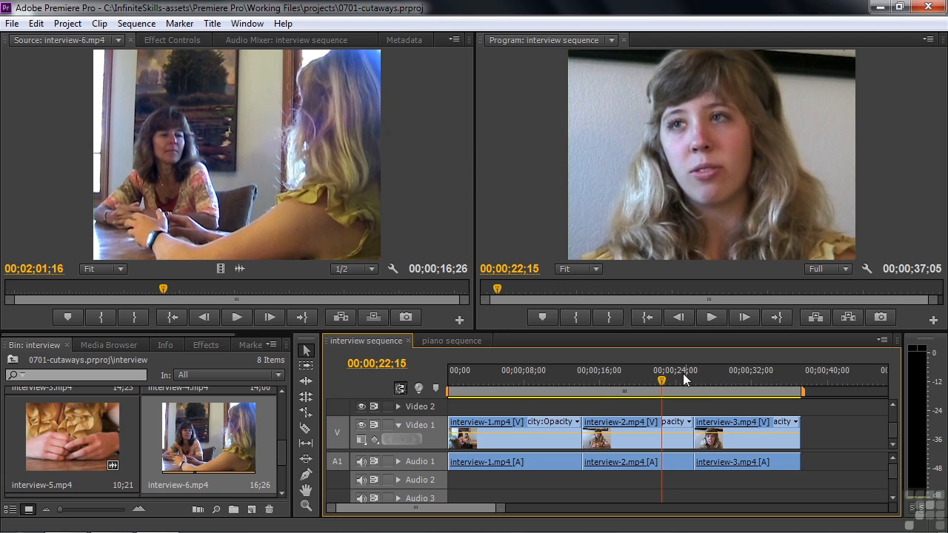
pyautogui.moveTo(660, 377); pyautogui.dragTo(637, 388)
pyautogui.moveTo(163, 290); pyautogui.dragTo(151, 292)
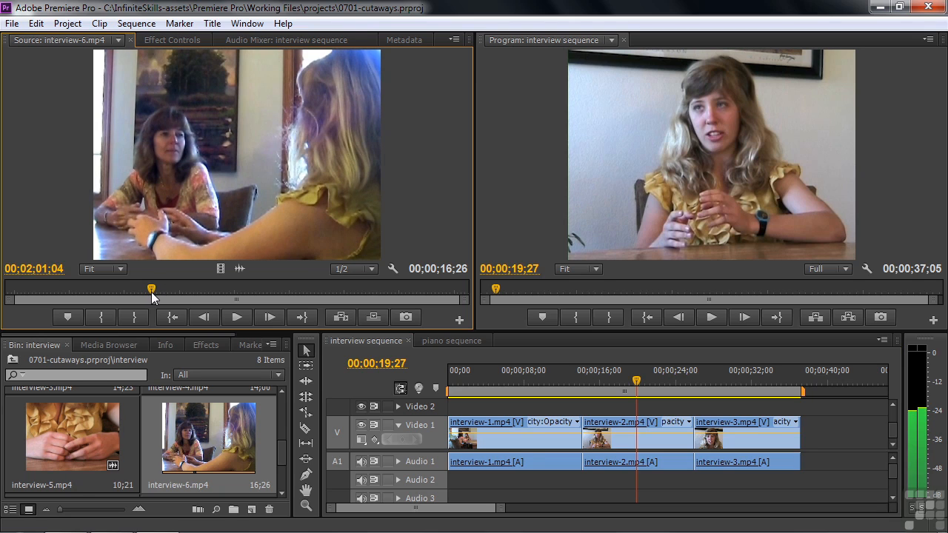
pyautogui.click(105, 314)
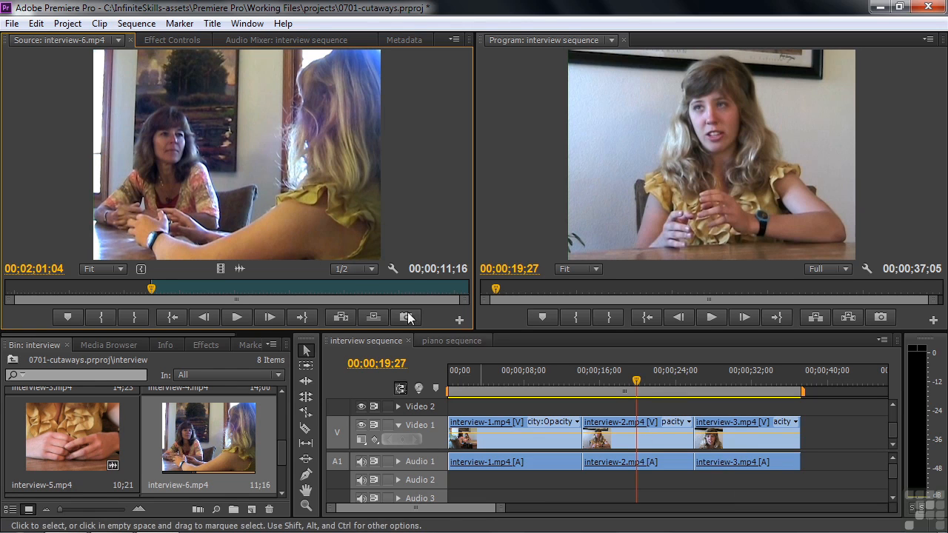
# - Try placing interview-6.mp4 with its audio at 00;00;19;27, first on Video 1 and again on Video 2, undoing each placement
pyautogui.moveTo(364, 294); pyautogui.dragTo(647, 467)
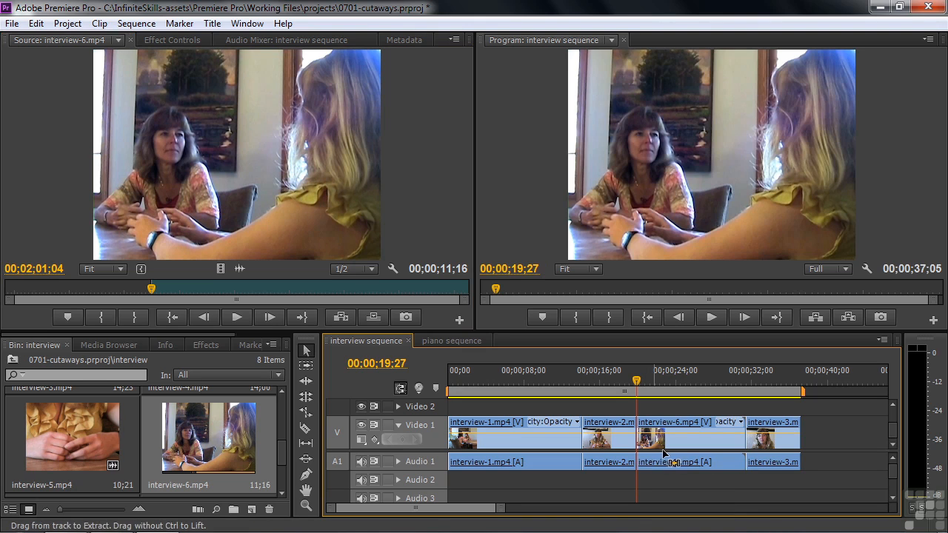
pyautogui.hotkey('shift', 'Delete')
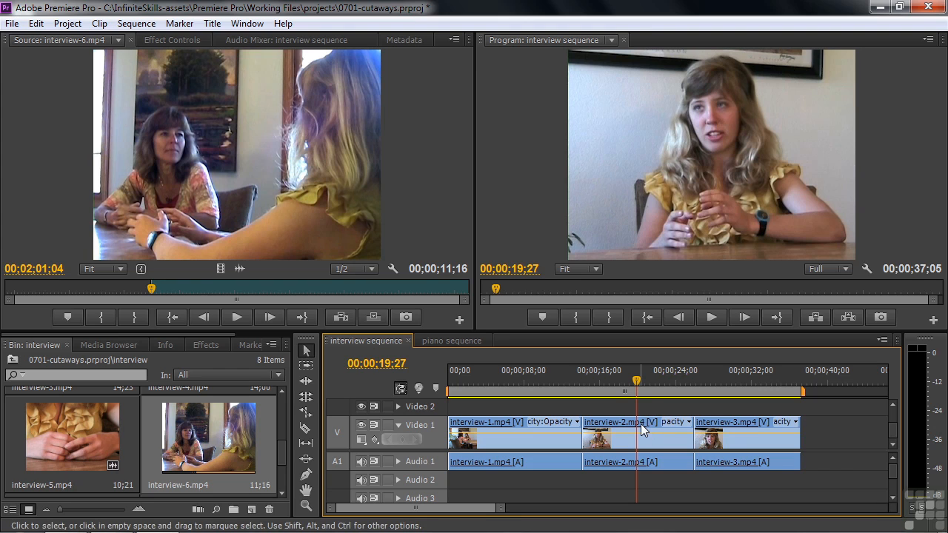
pyautogui.moveTo(641, 424)
pyautogui.moveTo(241, 191); pyautogui.dragTo(639, 409)
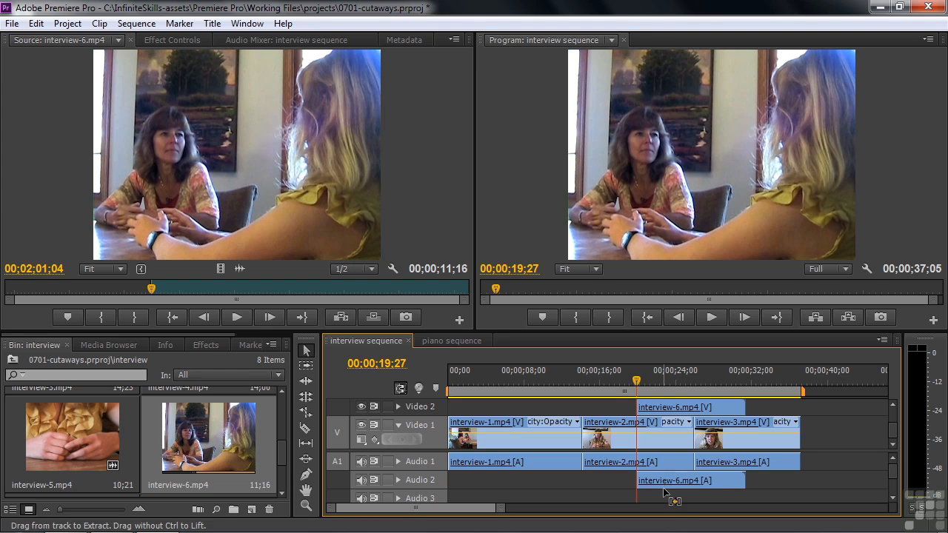
pyautogui.press('Delete')
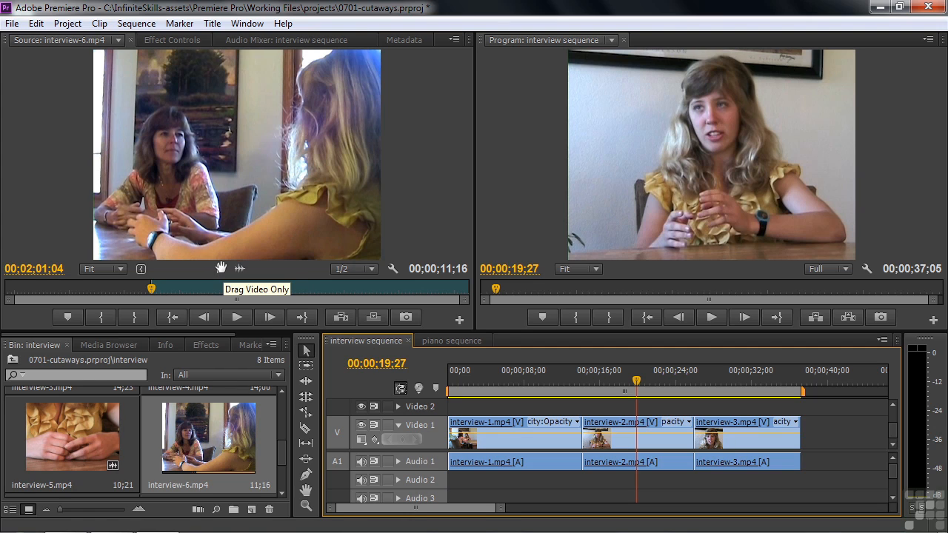
# - Add only the video of interview-6.mp4 to Video 2 at 00;00;19;27, trim its end to 00;00;22;21 and play the cutaway
pyautogui.moveTo(221, 268); pyautogui.dragTo(643, 407)
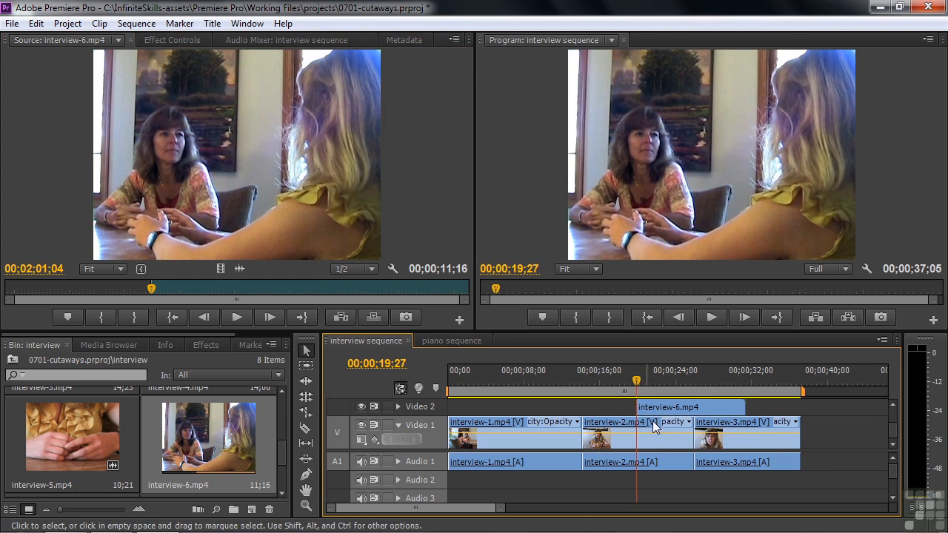
pyautogui.click(638, 383)
pyautogui.press('space')
pyautogui.moveTo(639, 383); pyautogui.dragTo(668, 396)
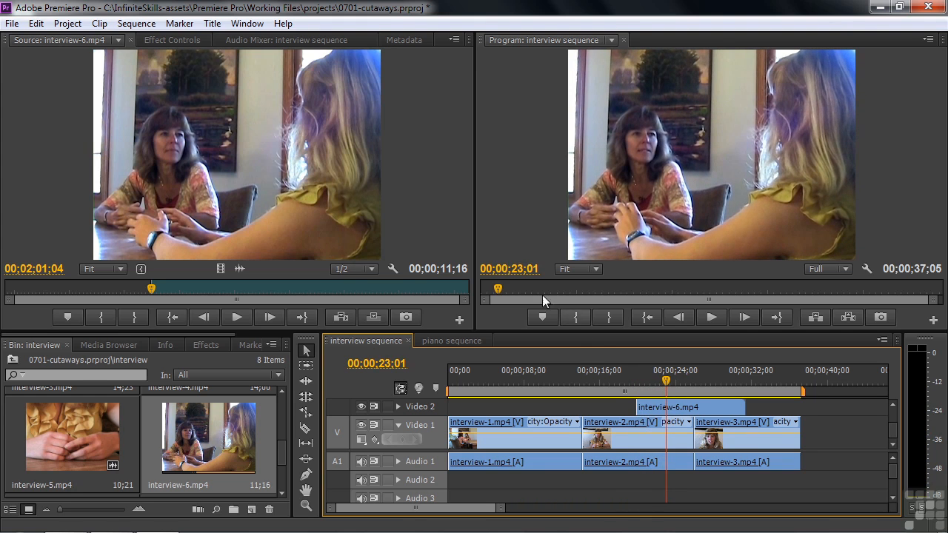
pyautogui.click(665, 383)
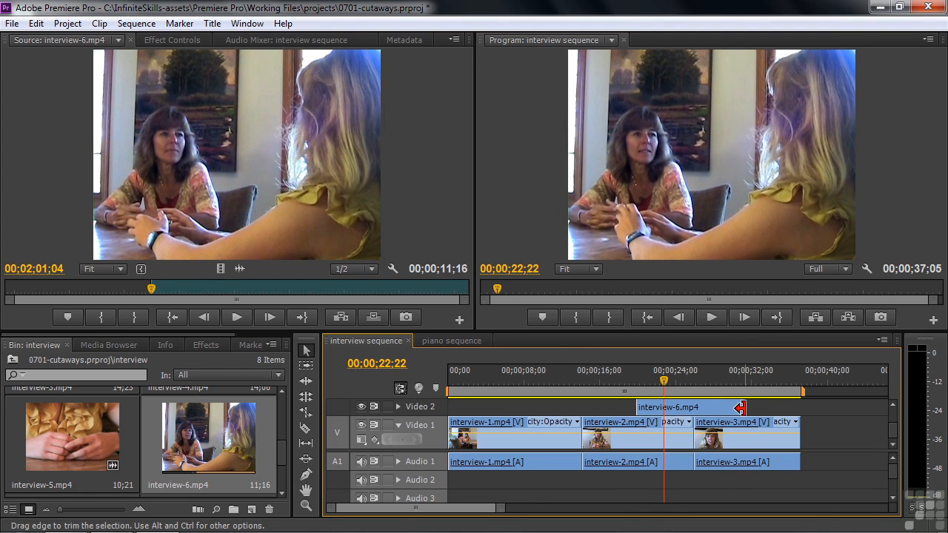
pyautogui.moveTo(743, 406); pyautogui.dragTo(621, 387)
pyautogui.press('space')
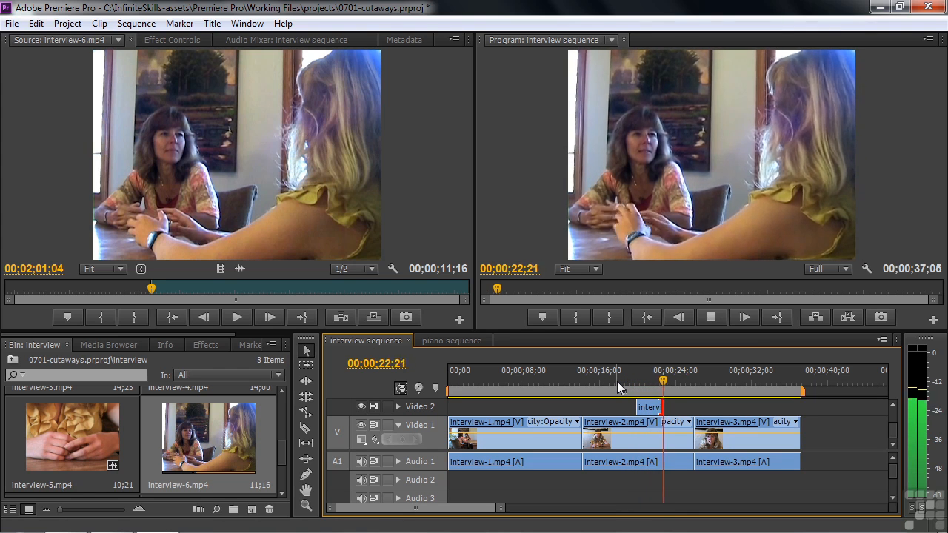
pyautogui.press('space')
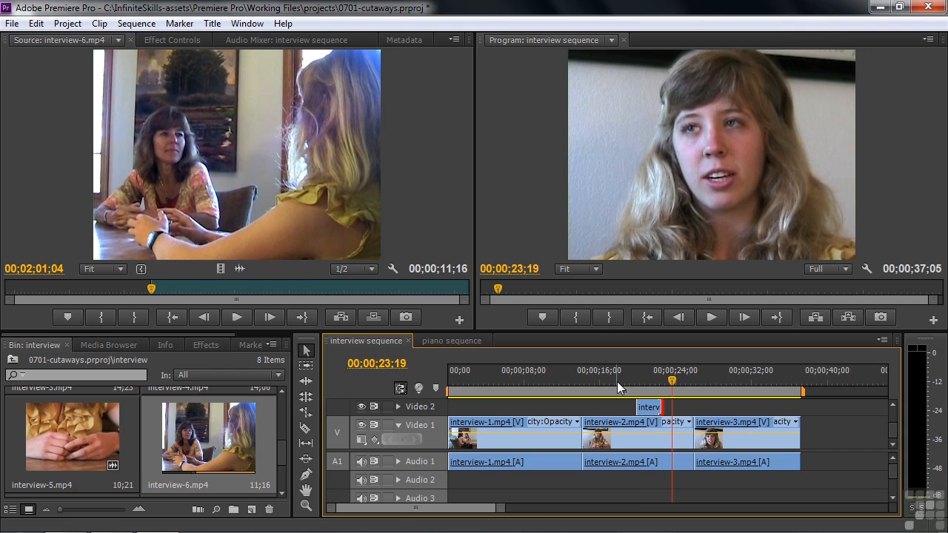
# - Review the trimmed interview-6.mp4 cutaway and delete it from Video 2
pyautogui.moveTo(671, 382); pyautogui.dragTo(651, 392)
pyautogui.click(690, 382)
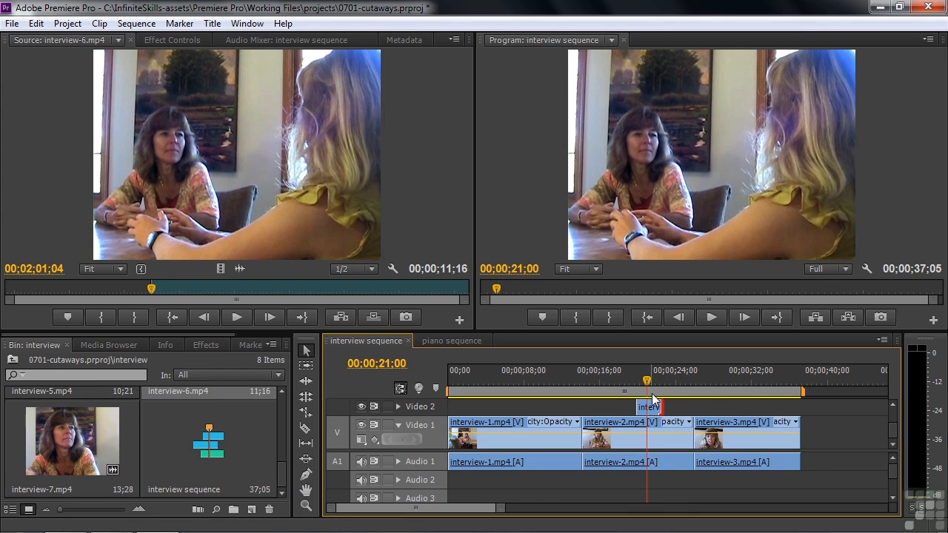
pyautogui.click(653, 408)
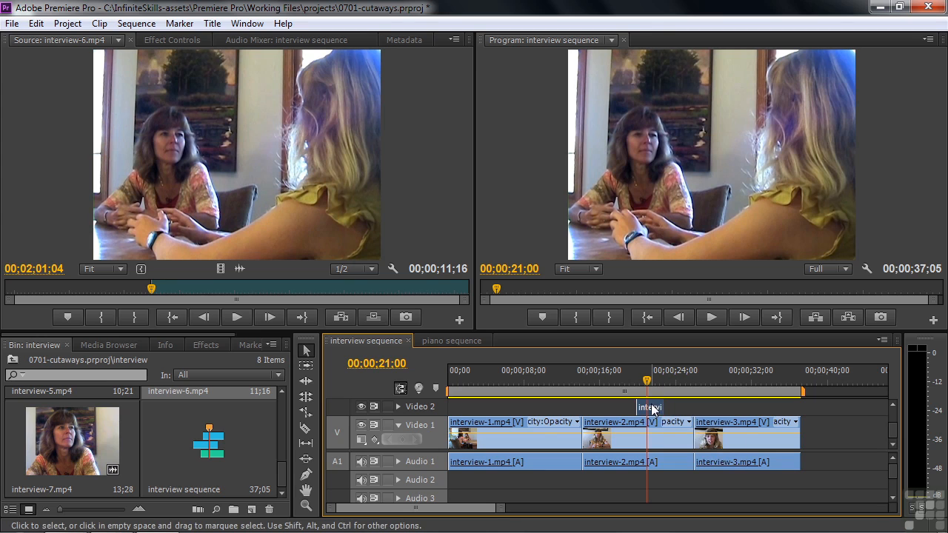
pyautogui.press('Delete')
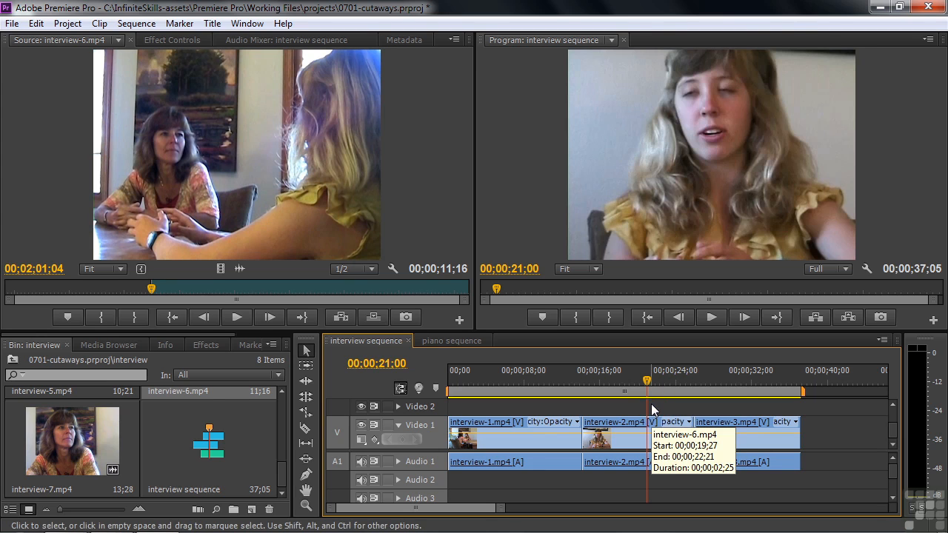
# - With the sequence playhead at 00;00;20;04, load interview-4.mp4 as the source clip and mark its In point at 00;01;18;02
pyautogui.moveTo(646, 384); pyautogui.dragTo(638, 382)
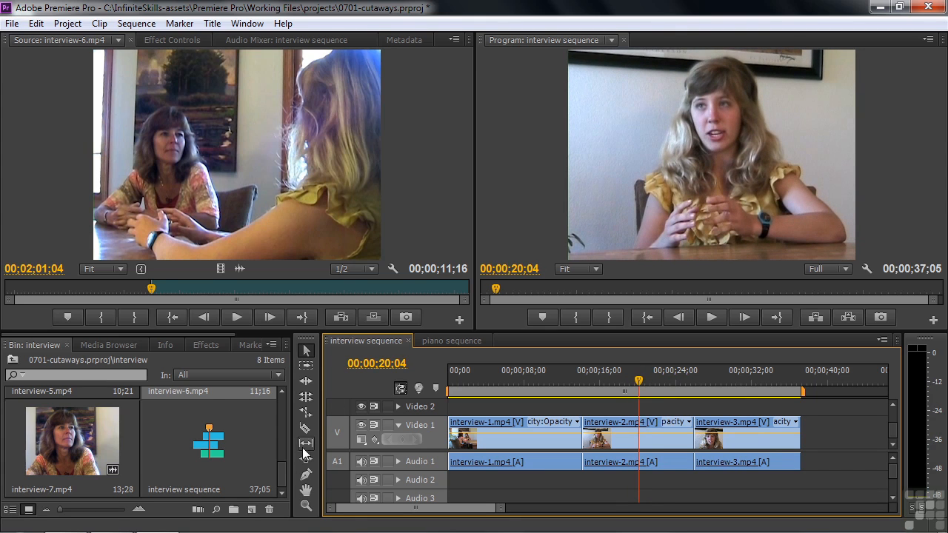
pyautogui.moveTo(283, 474); pyautogui.dragTo(285, 425)
pyautogui.doubleClick(203, 428)
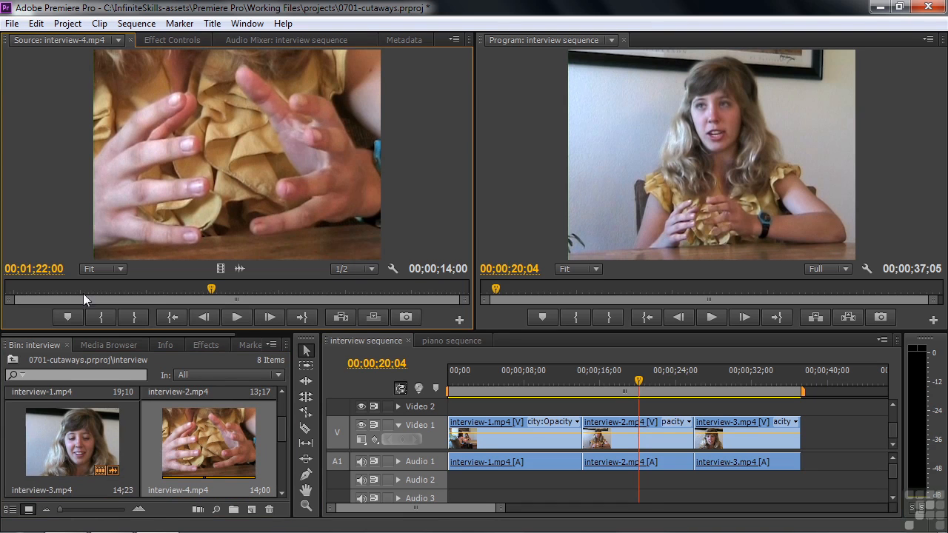
pyautogui.moveTo(212, 291); pyautogui.dragTo(83, 290)
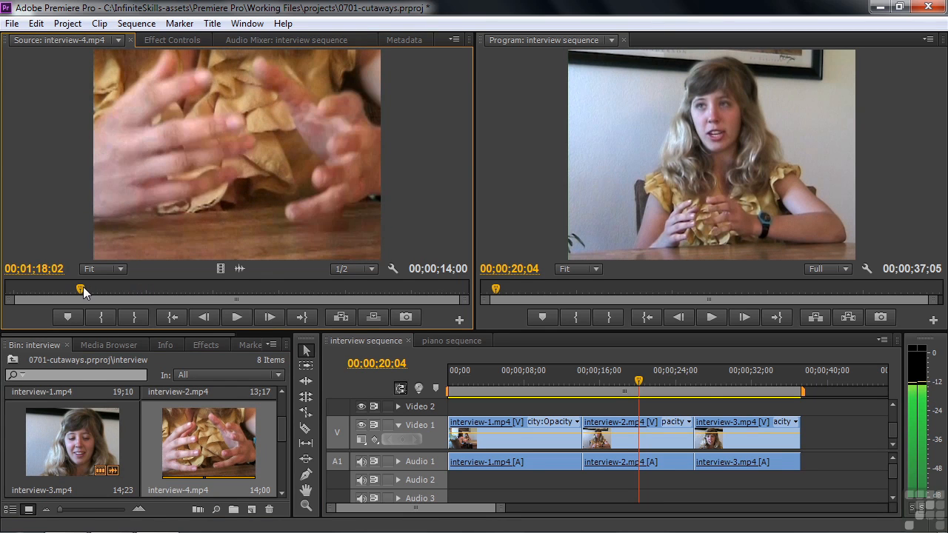
pyautogui.click(102, 317)
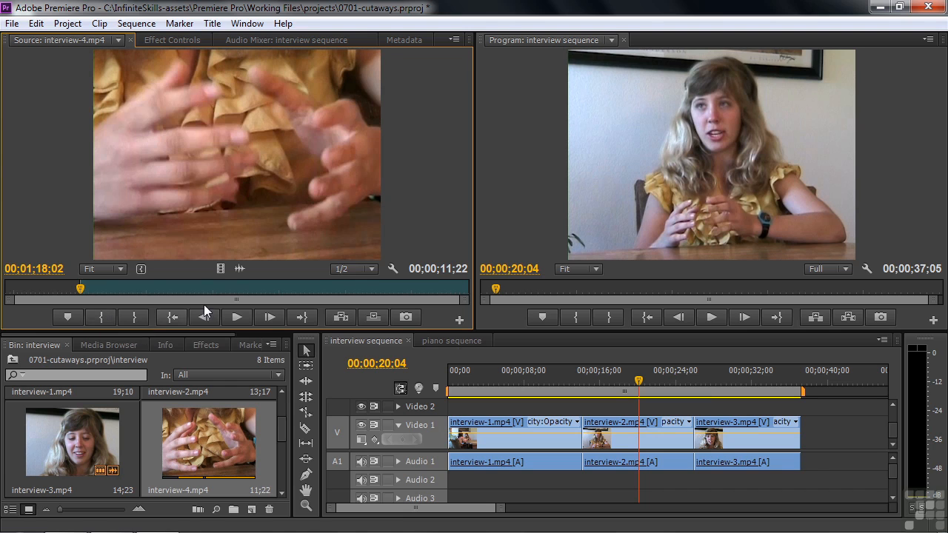
# - Add only the video of interview-4.mp4 to Video 2 at 00;00;20;04, trim its end to about 00;00;22;22 and play the cutaway
pyautogui.moveTo(690, 396); pyautogui.dragTo(641, 406)
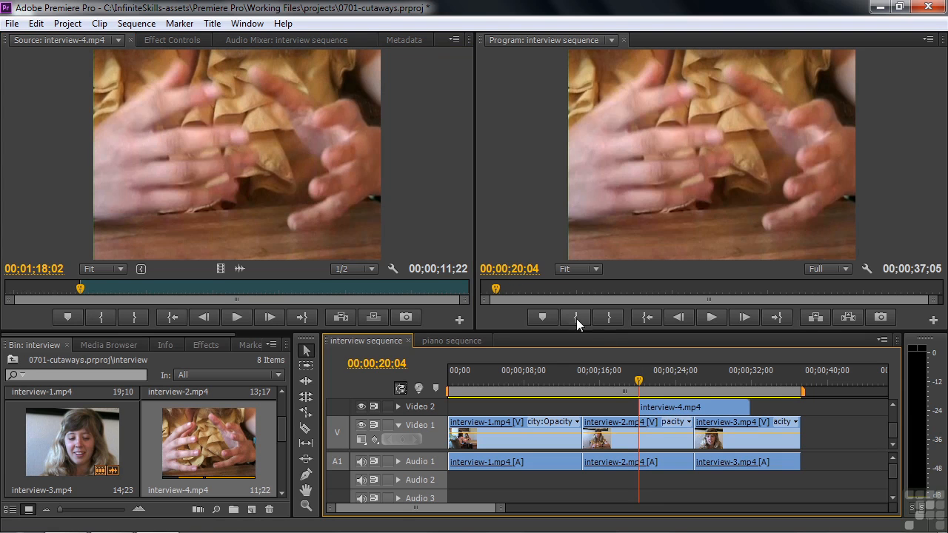
pyautogui.moveTo(640, 377); pyautogui.dragTo(666, 387)
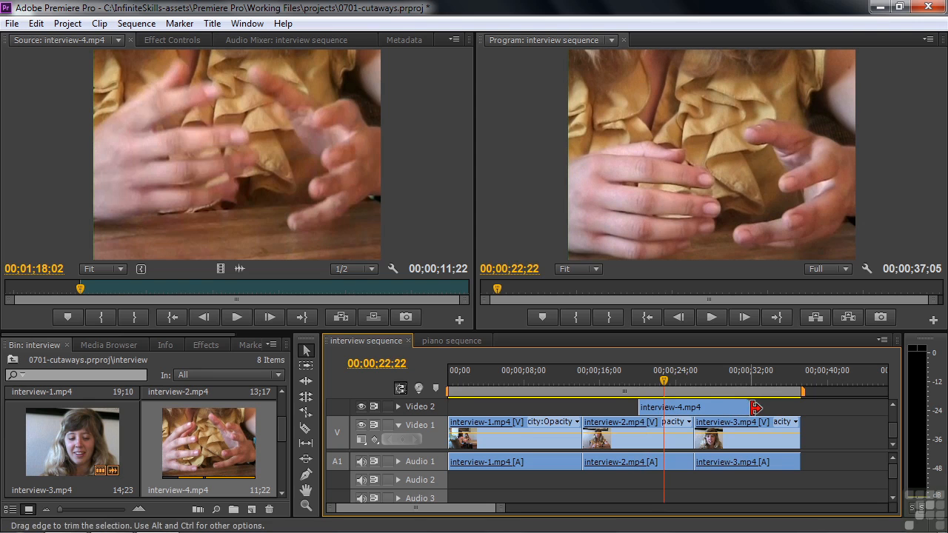
pyautogui.moveTo(742, 408); pyautogui.dragTo(659, 407)
pyautogui.click(626, 385)
pyautogui.press('space')
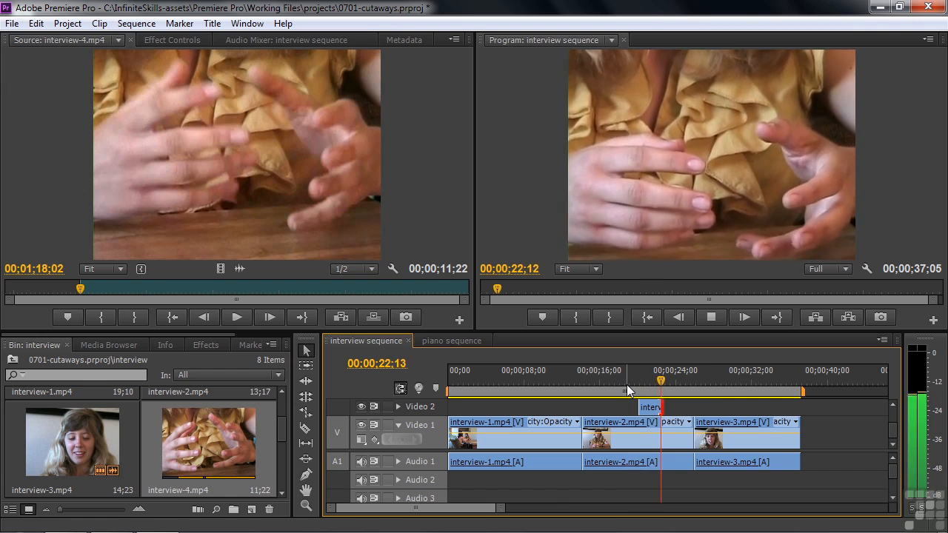
pyautogui.press('space')
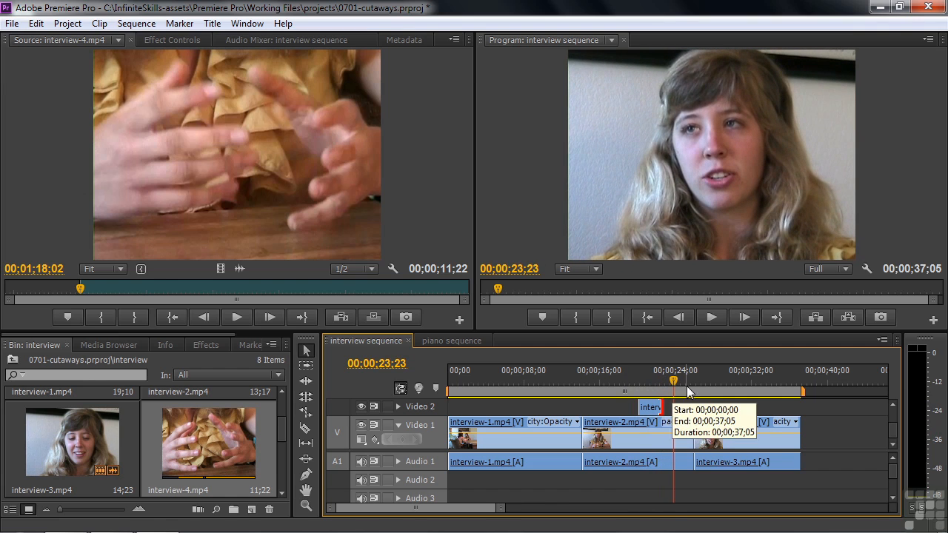
# - Play the cut between interview-2.mp4 and interview-3.mp4 in the interview sequence
pyautogui.moveTo(676, 383); pyautogui.dragTo(697, 387)
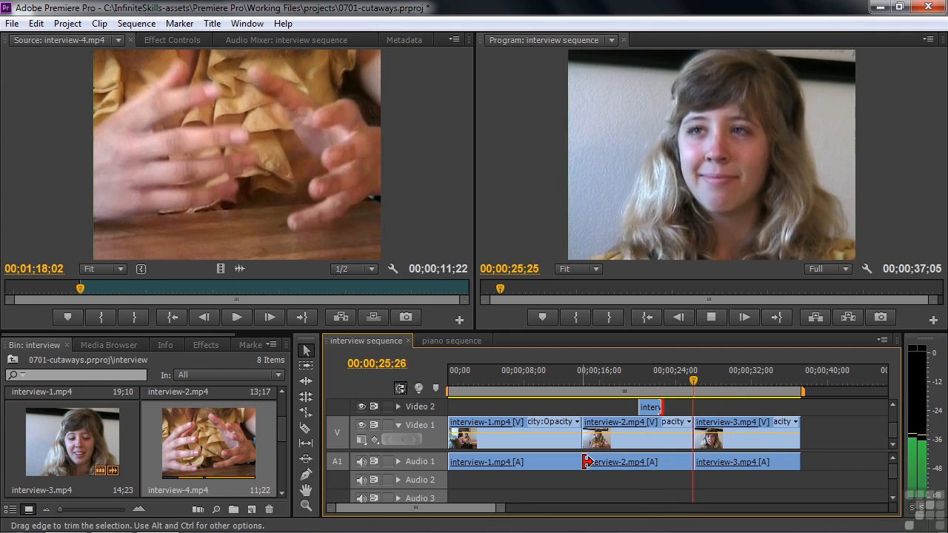
pyautogui.click(693, 384)
pyautogui.click(692, 384)
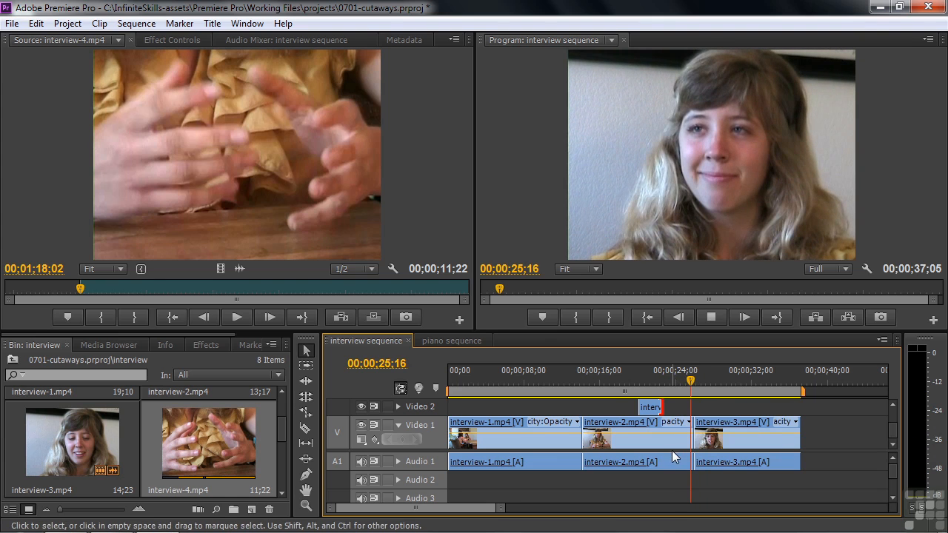
pyautogui.press('space')
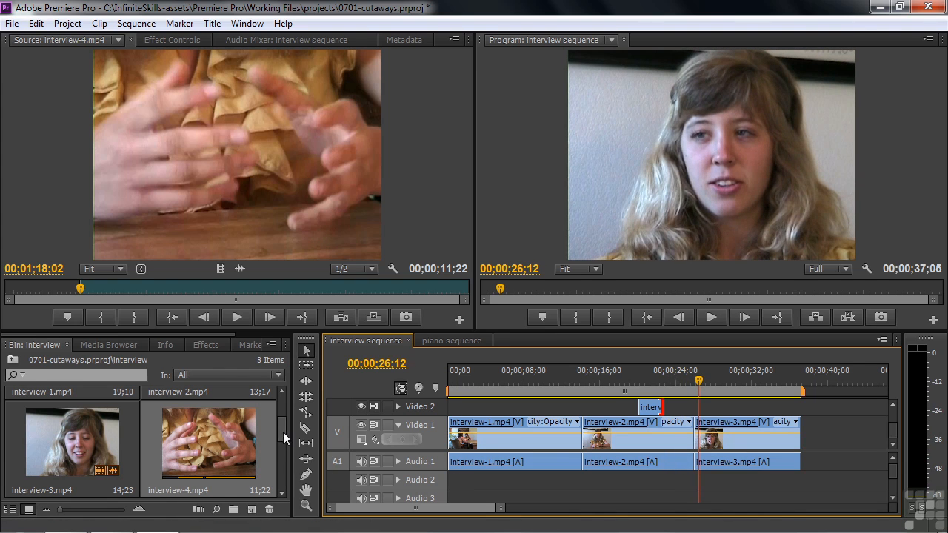
# - Load interview-7.mp4 as the source clip, play it to find a listening shot and mark its In point at 00;02;25;13
pyautogui.moveTo(282, 428); pyautogui.dragTo(270, 480)
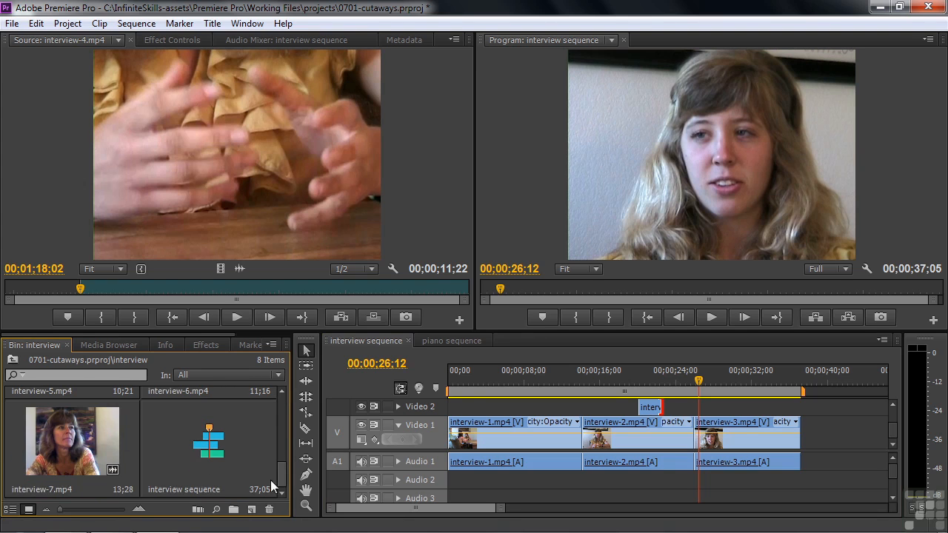
pyautogui.doubleClick(77, 444)
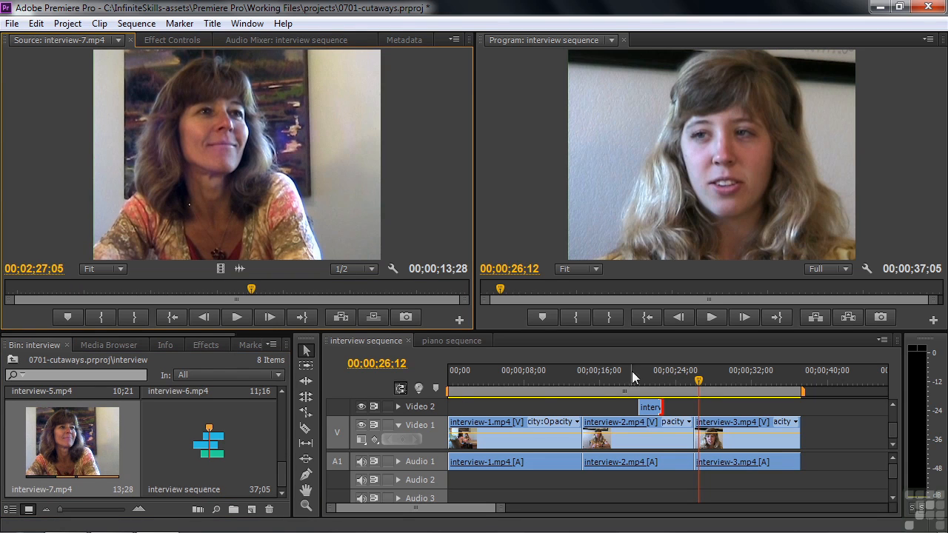
pyautogui.moveTo(697, 384); pyautogui.dragTo(689, 381)
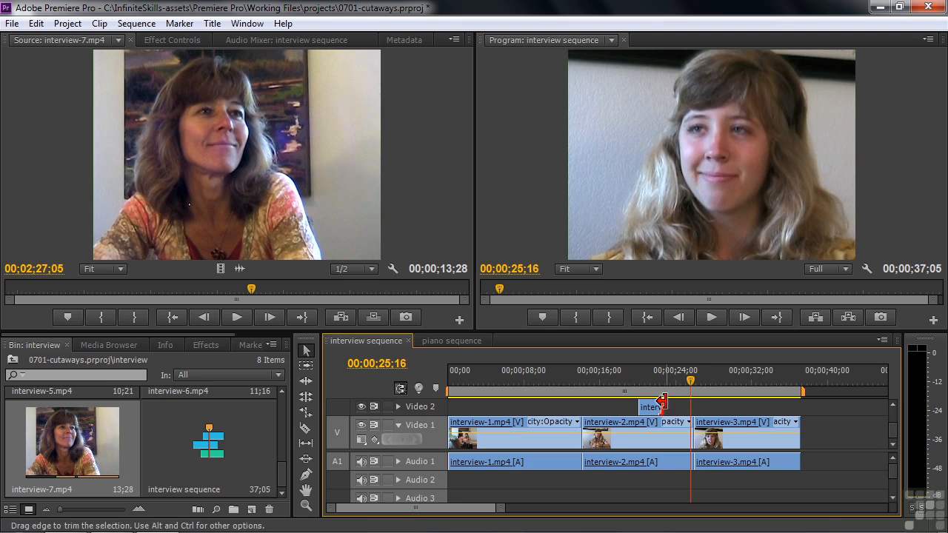
pyautogui.moveTo(255, 292); pyautogui.dragTo(55, 294)
pyautogui.press('space')
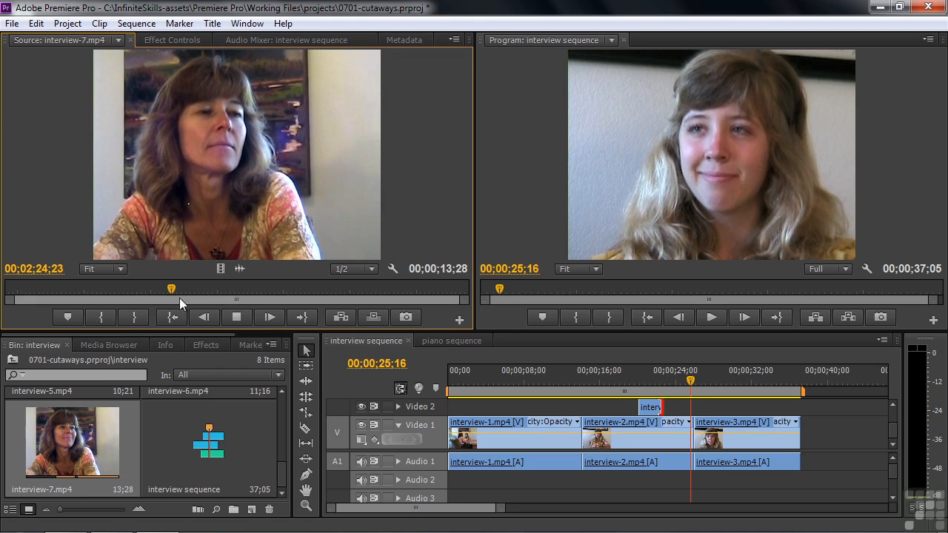
pyautogui.press('space')
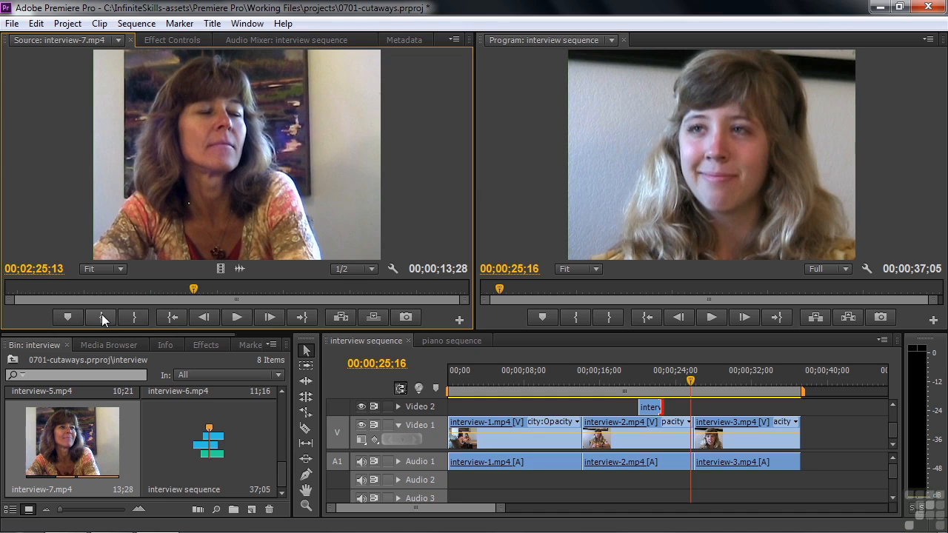
pyautogui.click(102, 316)
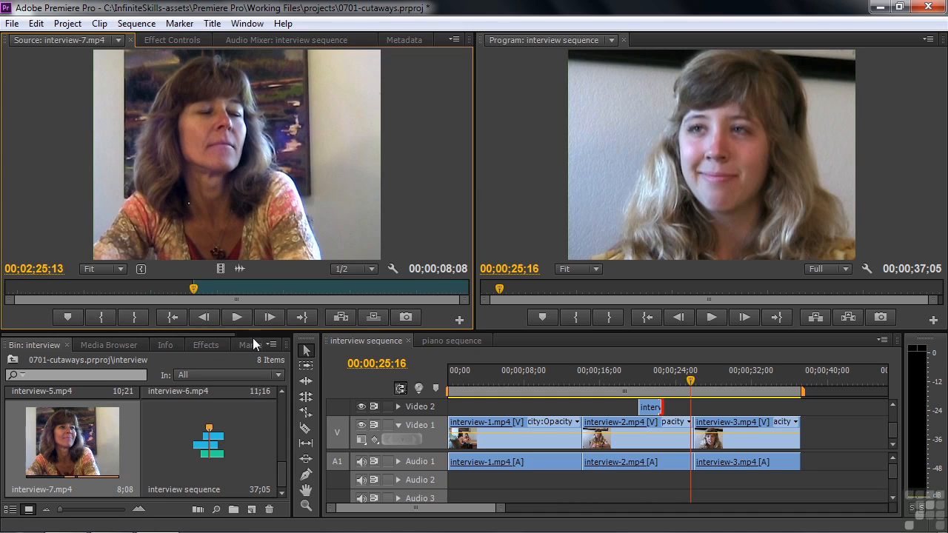
# - Try placing only the video of interview-7.mp4 over the start of interview-3.mp4 on Video 1, and undo the placement
pyautogui.moveTo(690, 381); pyautogui.dragTo(681, 383)
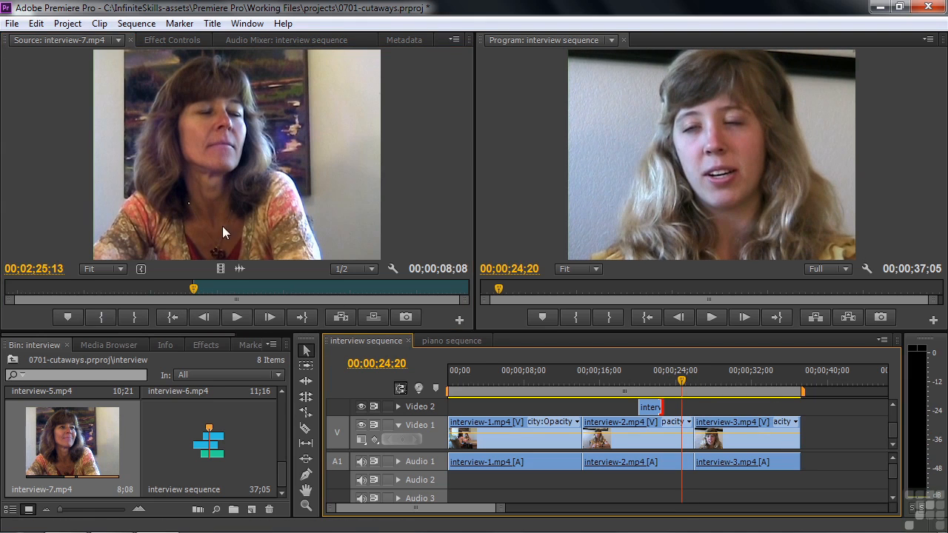
pyautogui.click(220, 269)
pyautogui.moveTo(622, 389); pyautogui.dragTo(707, 441)
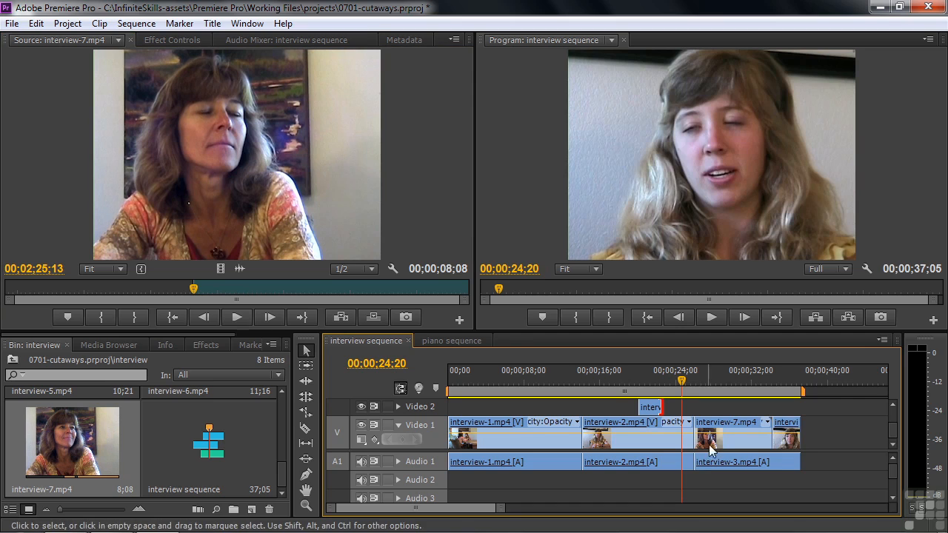
pyautogui.hotkey('ctrl', 'z')
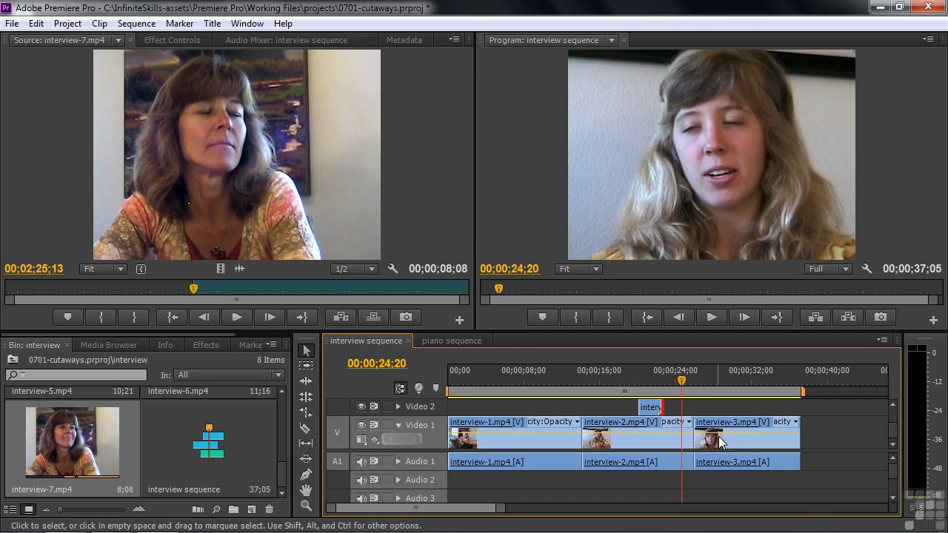
# - Add only the video of interview-7.mp4 to Video 2 above the start of interview-3.mp4 and play across the cut
pyautogui.moveTo(219, 267); pyautogui.dragTo(498, 347)
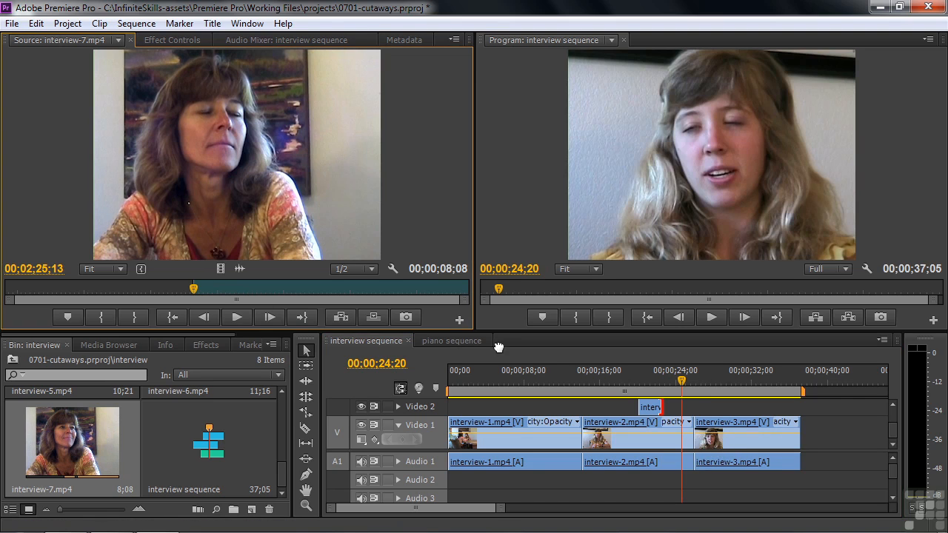
pyautogui.moveTo(701, 394); pyautogui.dragTo(704, 407)
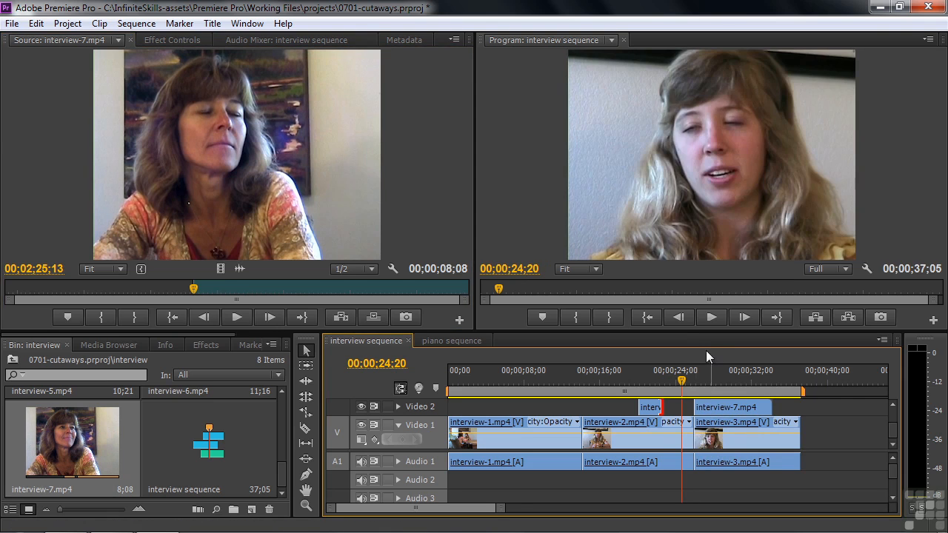
pyautogui.press('space')
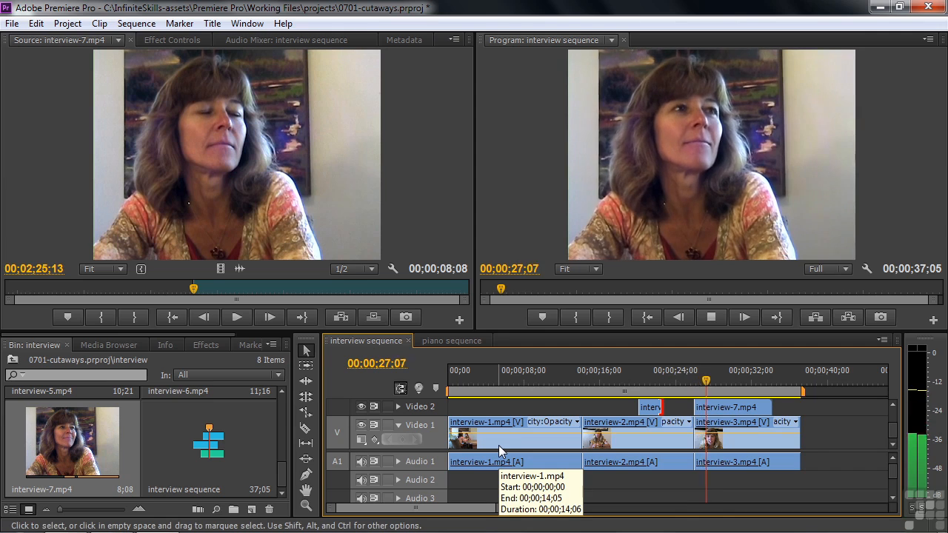
# - Replay the interview-7.mp4 cutaway on Video 2 from the start of interview-3.mp4 and trim its end back to about 00;00;28;26
pyautogui.press('space')
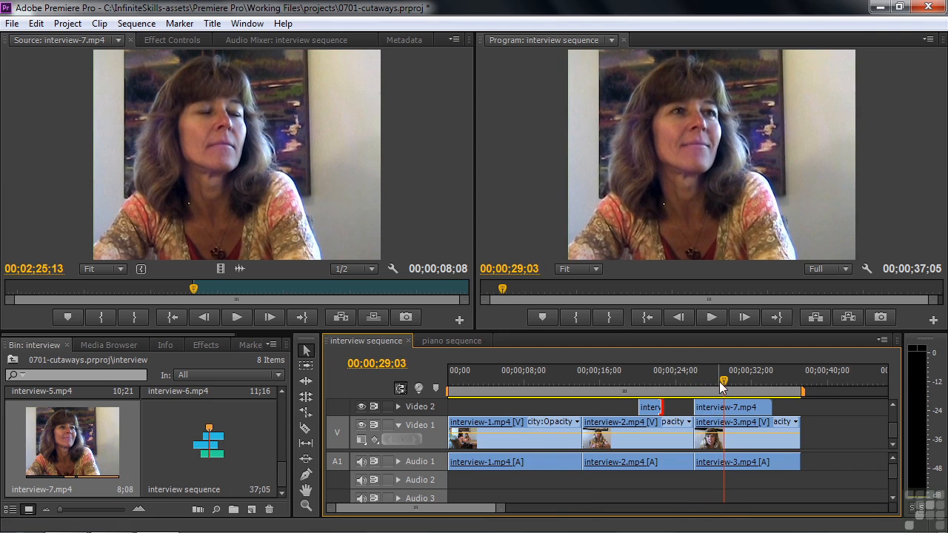
pyautogui.moveTo(724, 383); pyautogui.dragTo(694, 387)
pyautogui.press('space')
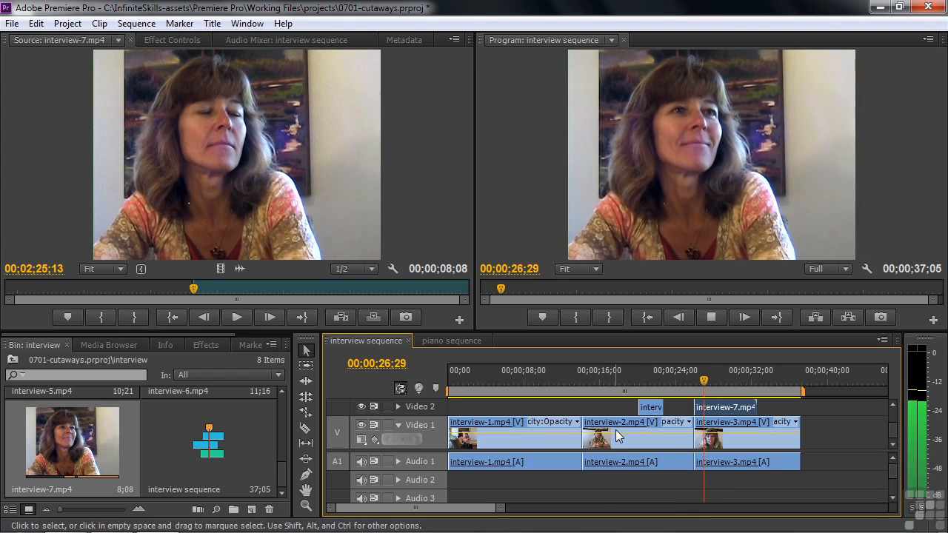
pyautogui.press('space')
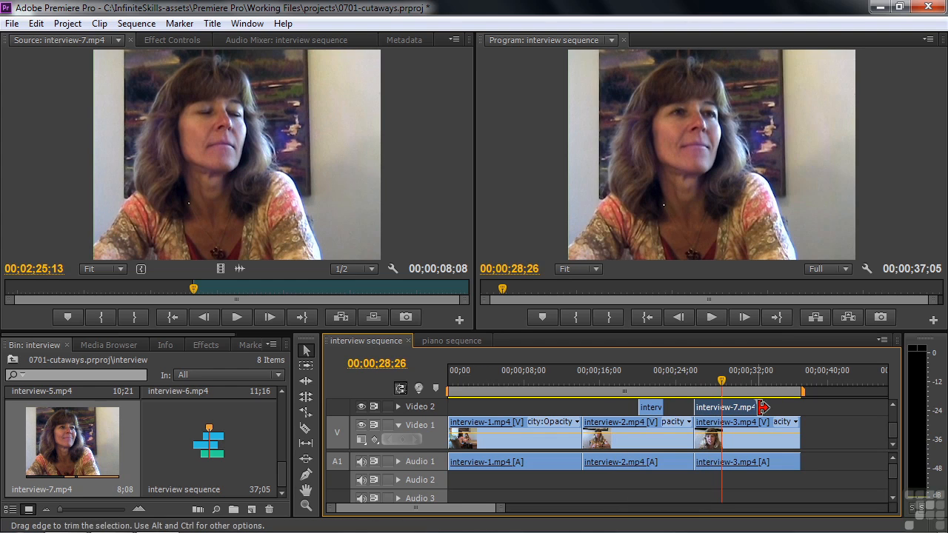
pyautogui.moveTo(751, 406); pyautogui.dragTo(693, 392)
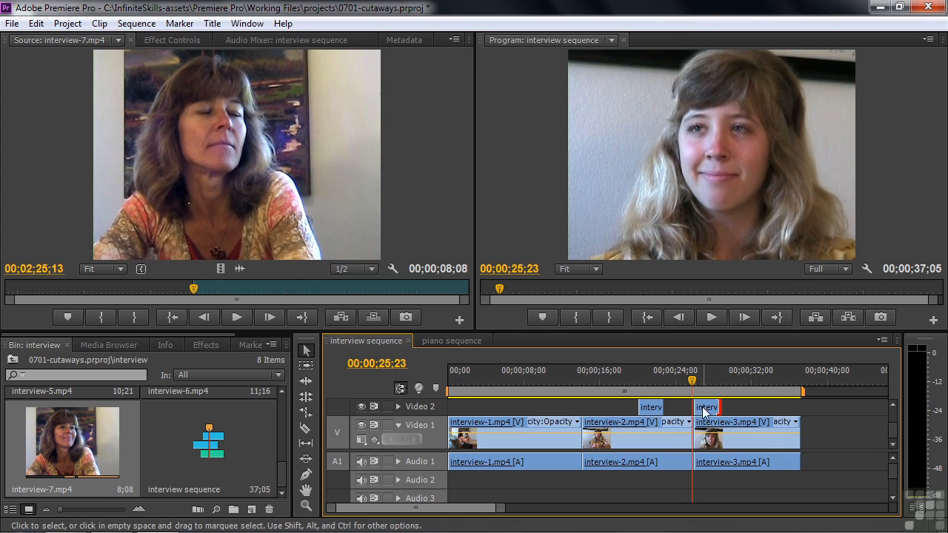
# - Play the interview sequence from just before interview-3.mp4 through the end of the shortened interview-7.mp4 cutaway
pyautogui.moveTo(692, 383); pyautogui.dragTo(681, 387)
pyautogui.press('space')
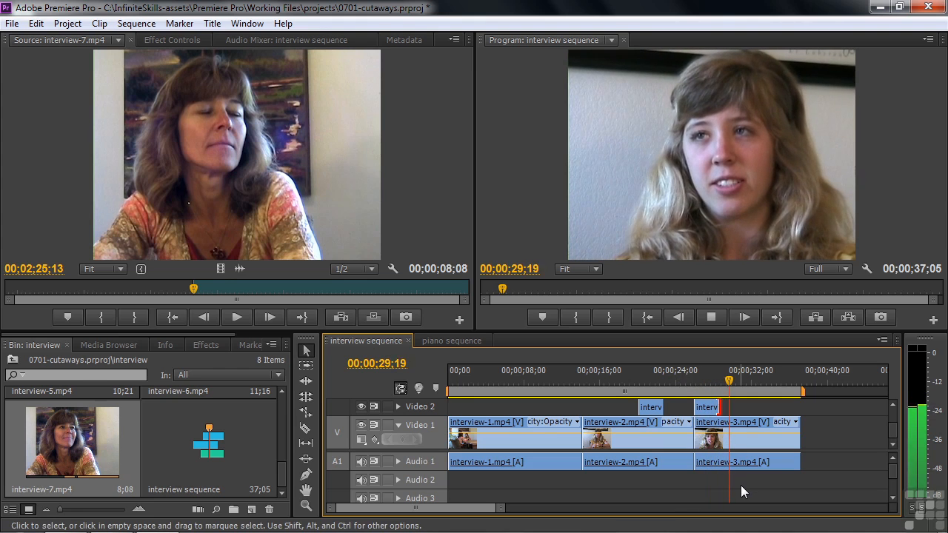
pyautogui.press('space')
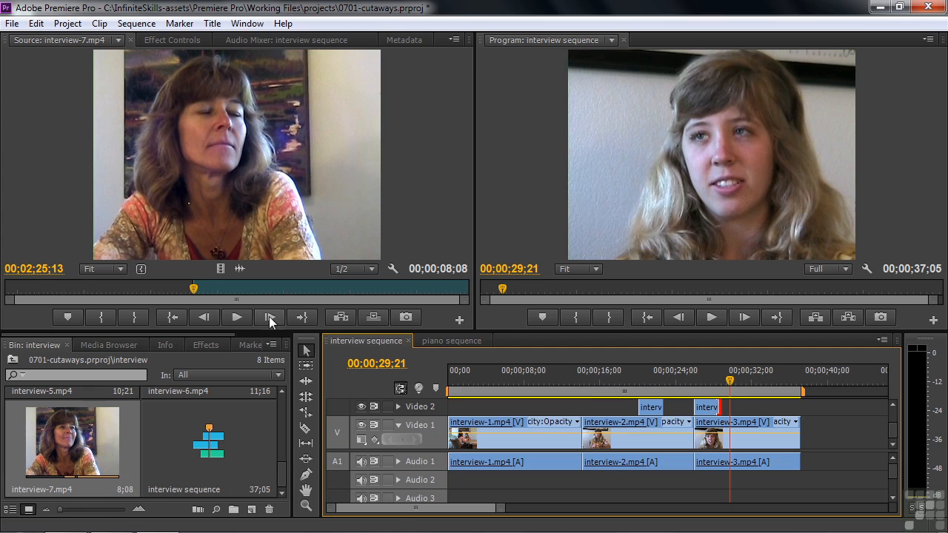
pyautogui.moveTo(194, 290); pyautogui.dragTo(189, 294)
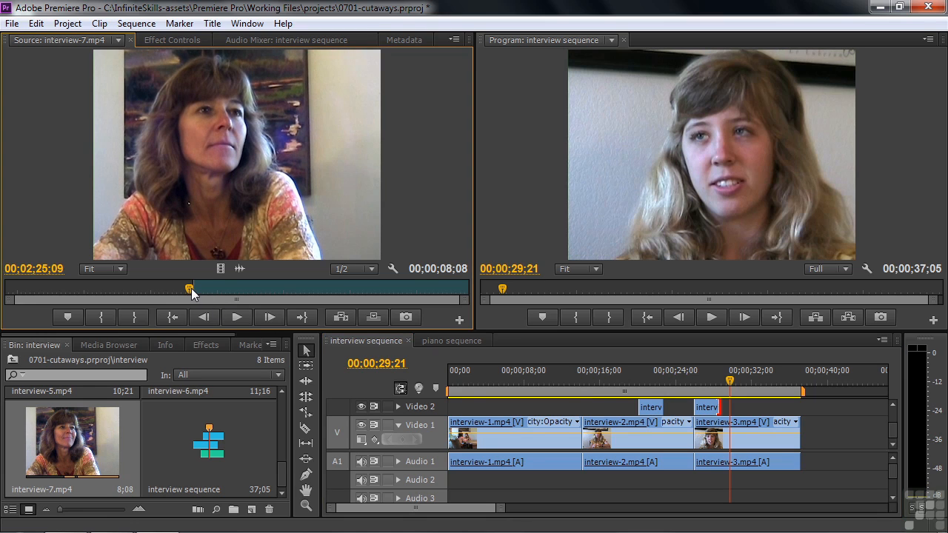
# - Open the piano sequence and play its opening shot from the beginning
pyautogui.click(463, 340)
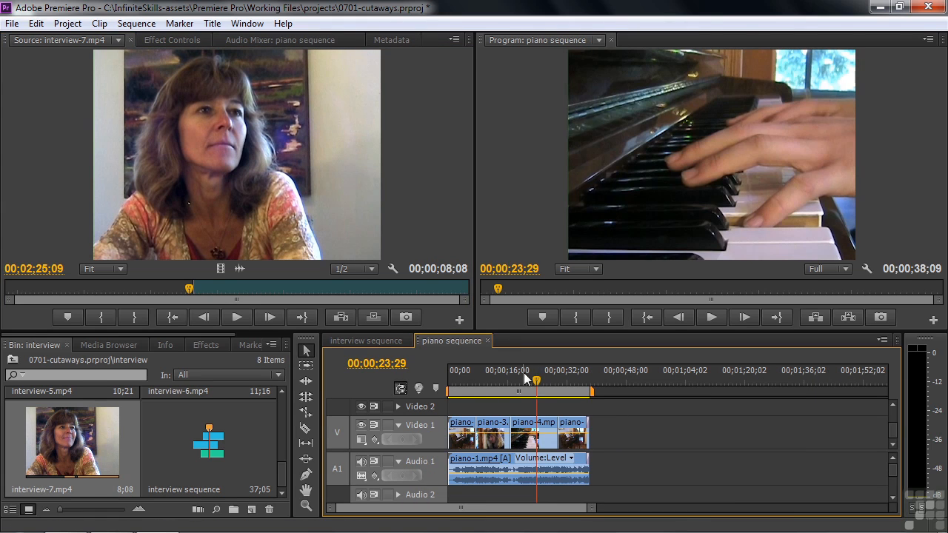
pyautogui.press('Home')
pyautogui.press('space')
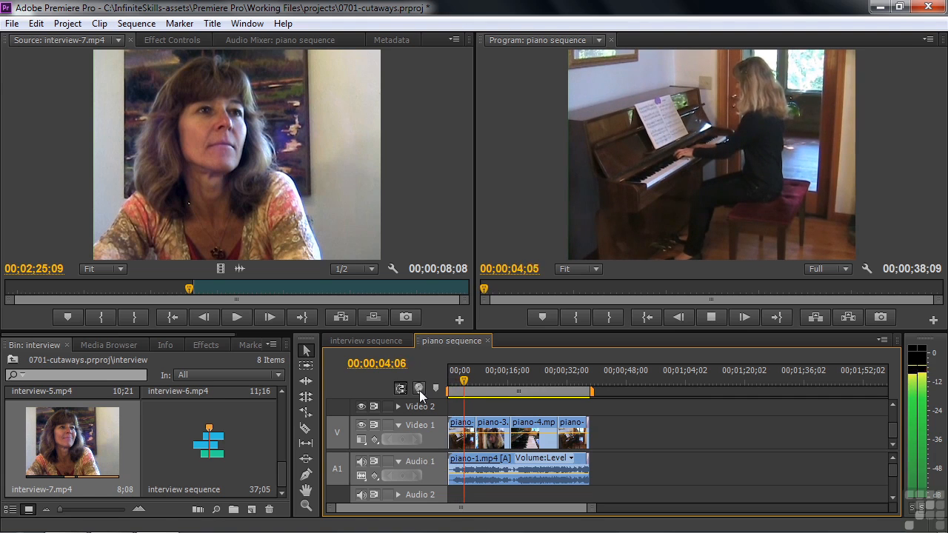
pyautogui.press('space')
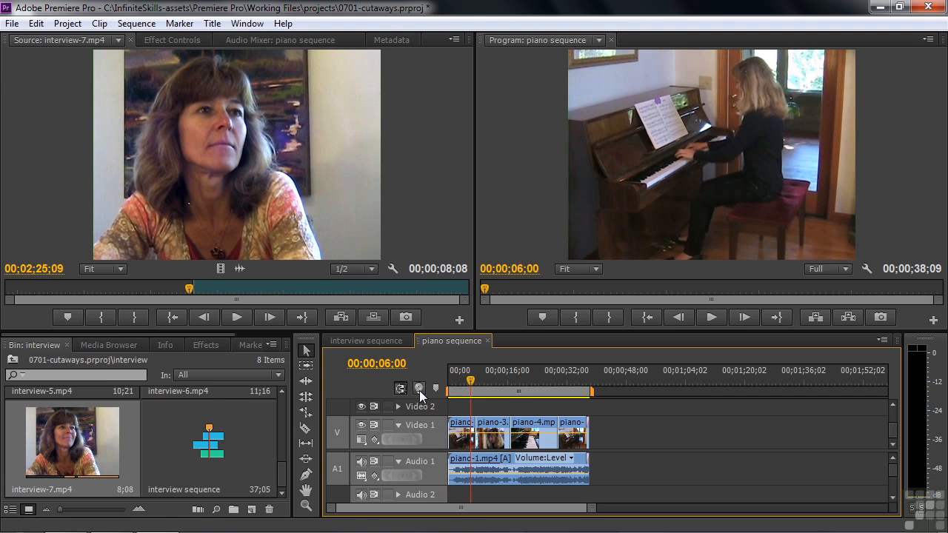
# - Scrub across the first cuts of the piano sequence and play from the end of piano-3.mp4 into piano-4.mp4
pyautogui.moveTo(471, 381)
pyautogui.mouseDown()
pyautogui.moveTo(492, 384)
pyautogui.moveTo(471, 384)
pyautogui.mouseUp()
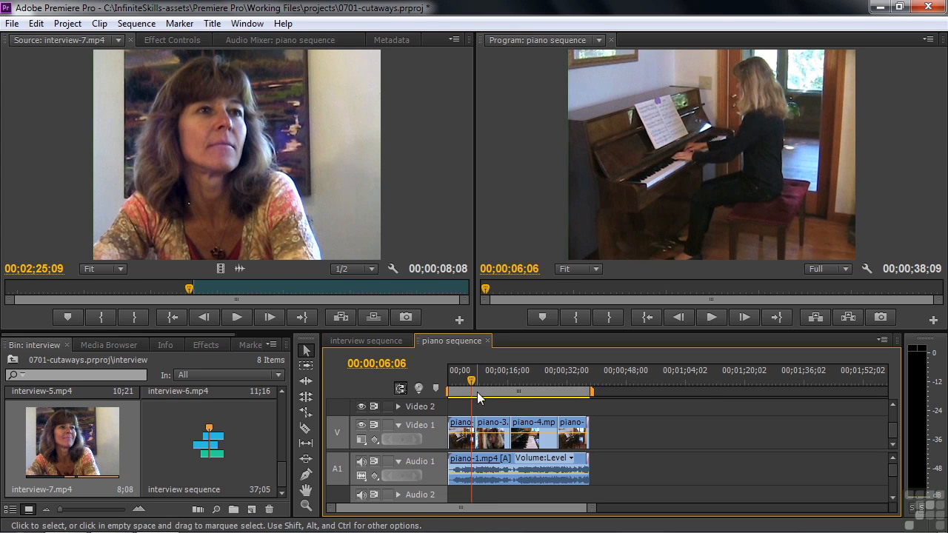
pyautogui.moveTo(471, 383); pyautogui.dragTo(480, 385)
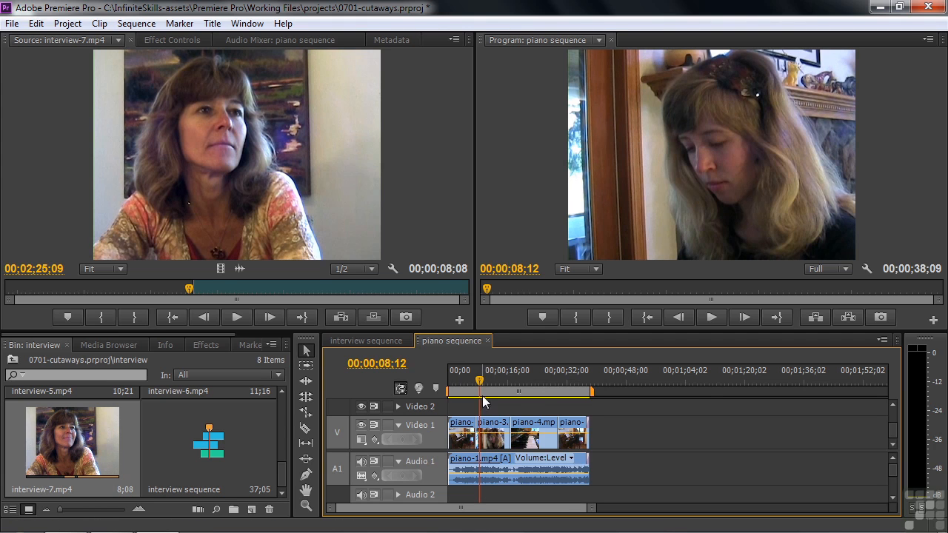
pyautogui.moveTo(480, 380); pyautogui.dragTo(513, 380)
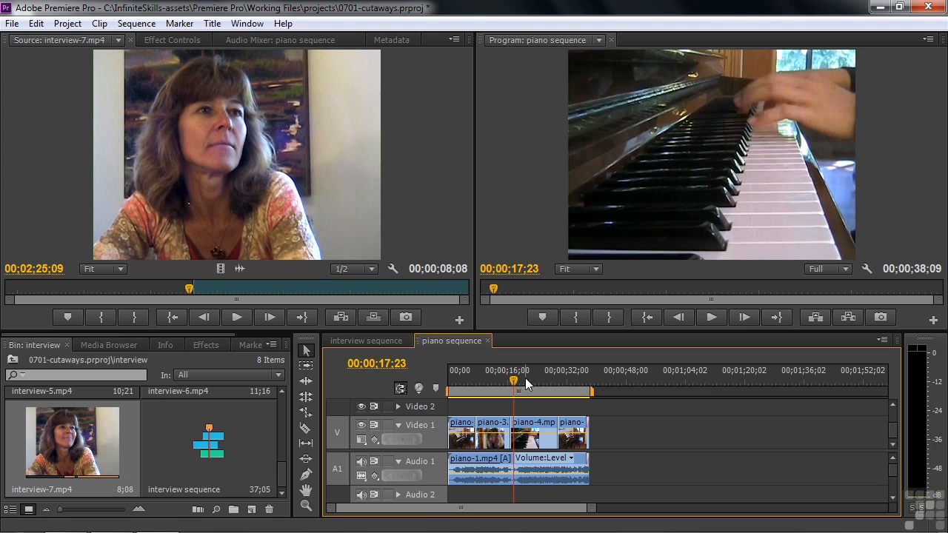
pyautogui.moveTo(514, 380); pyautogui.dragTo(510, 382)
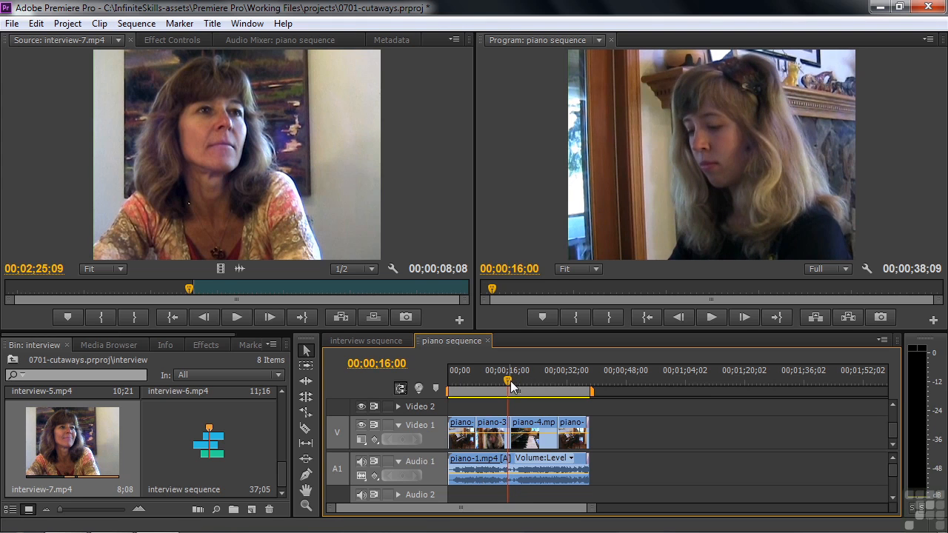
pyautogui.press('space')
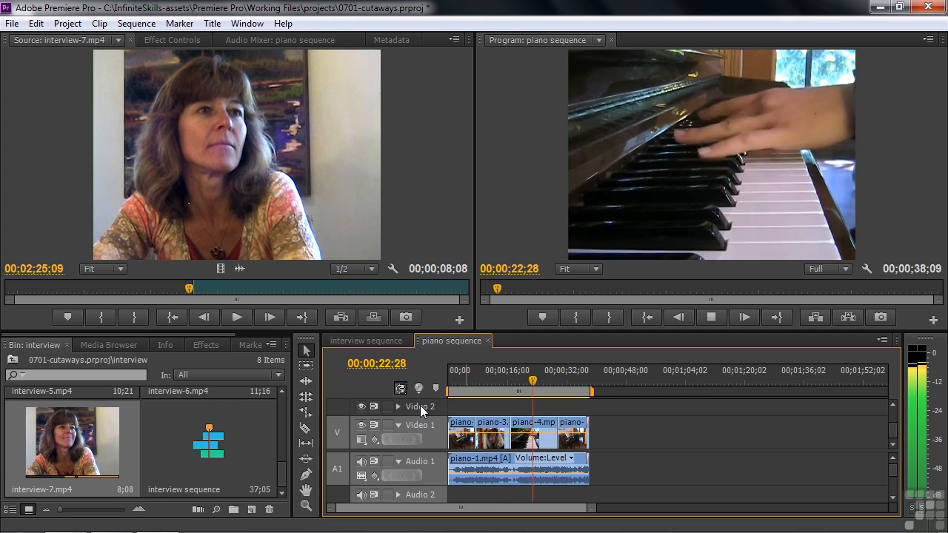
pyautogui.press('space')
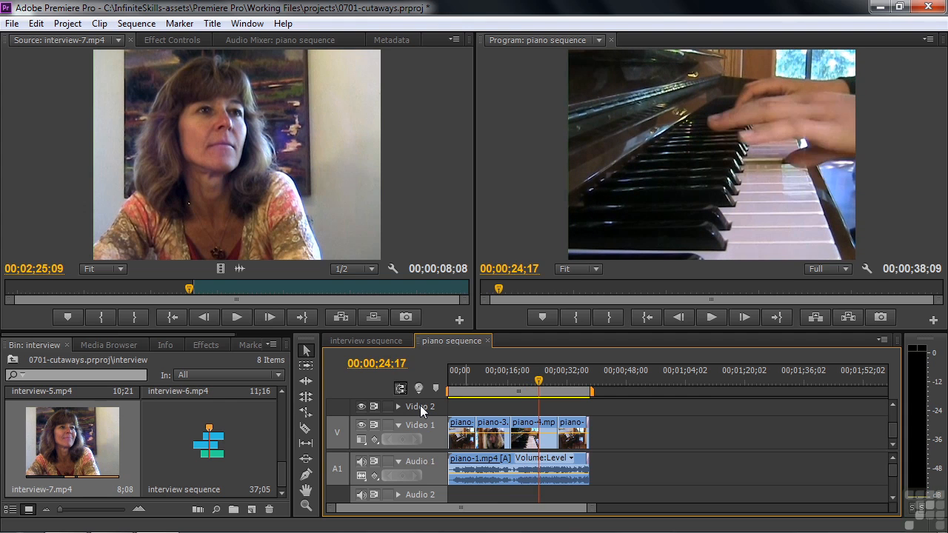
# - Step back through piano-4.mp4 to 00;00;24;09 and replay the hand movements from 00;00;23;11
pyautogui.press('Left')
pyautogui.press('Left')
pyautogui.press('Left')
pyautogui.press('Left')
pyautogui.press('Left')
pyautogui.press('Left')
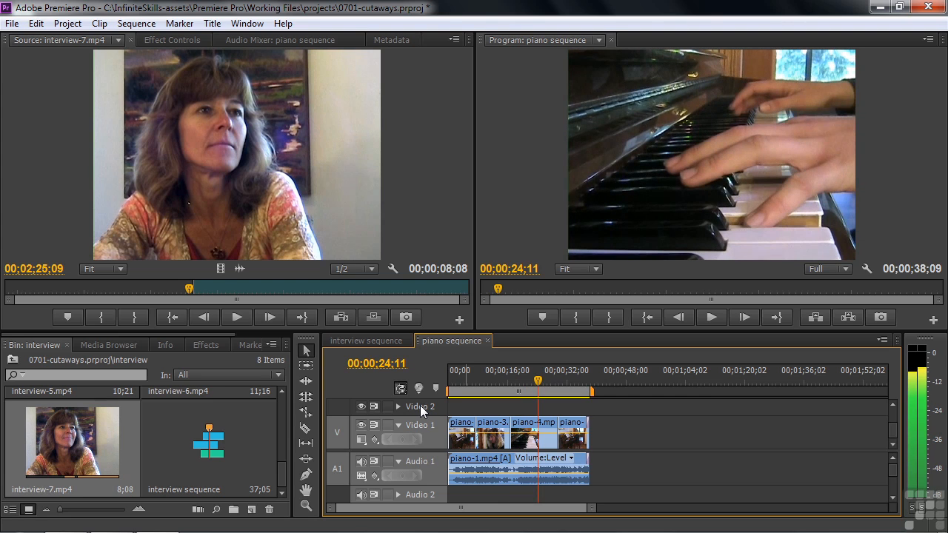
pyautogui.press('Left')
pyautogui.press('Left')
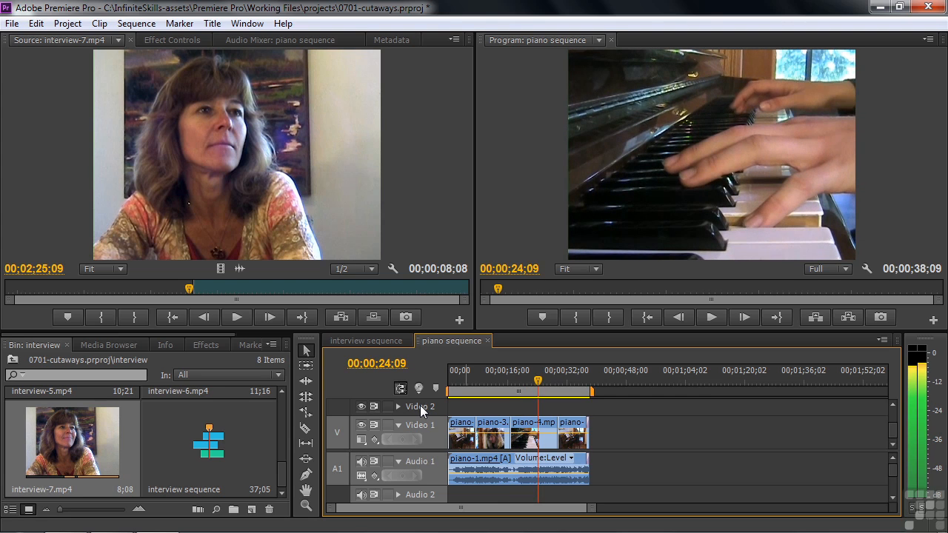
pyautogui.click(535, 382)
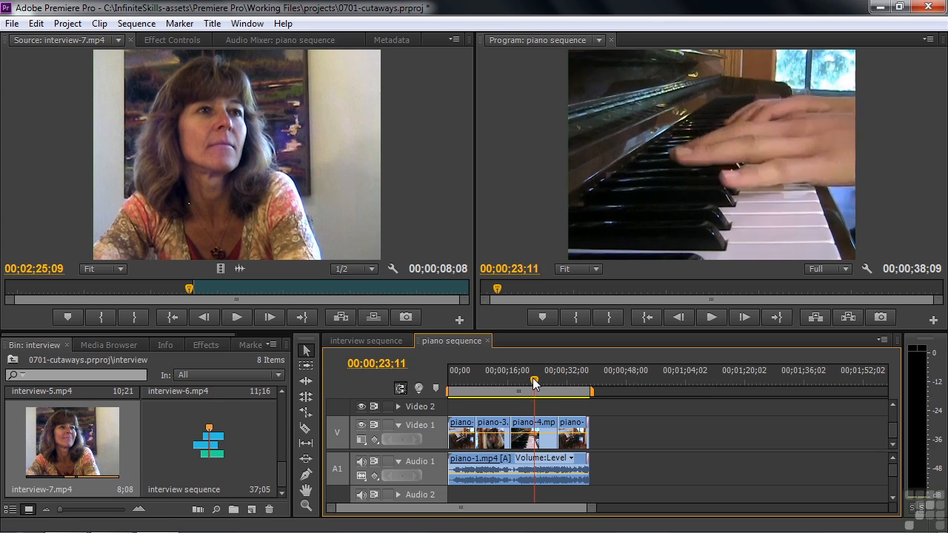
pyautogui.press('space')
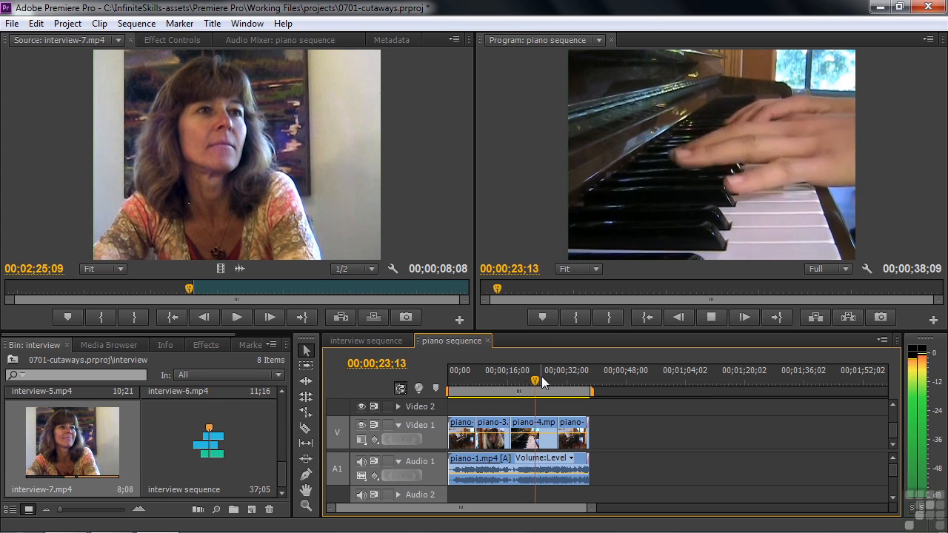
pyautogui.press('space')
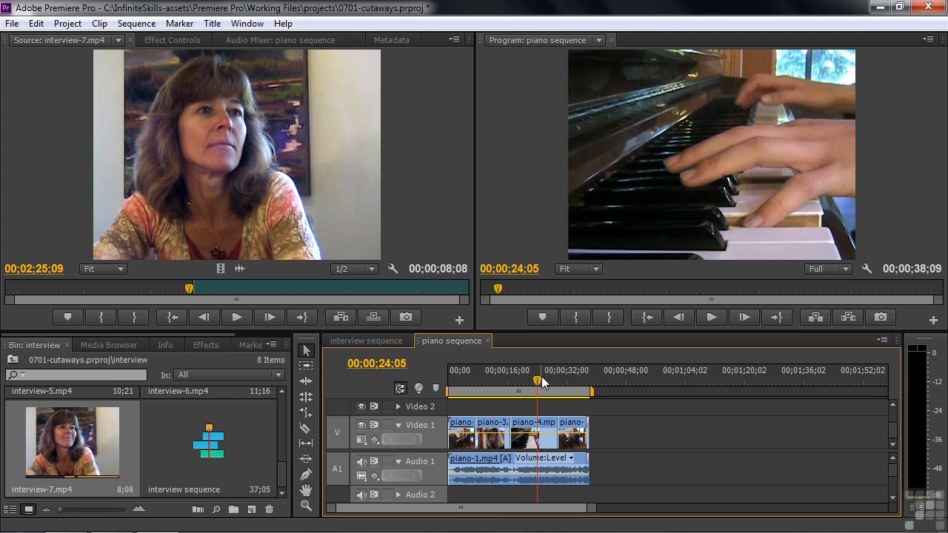
# - Step back frame by frame through piano-4.mp4 to 00;00;23;20, examining the hand positions
pyautogui.press('Left')
pyautogui.press('Left')
pyautogui.press('Left')
pyautogui.press('Left')
pyautogui.press('Left')
pyautogui.press('Left')
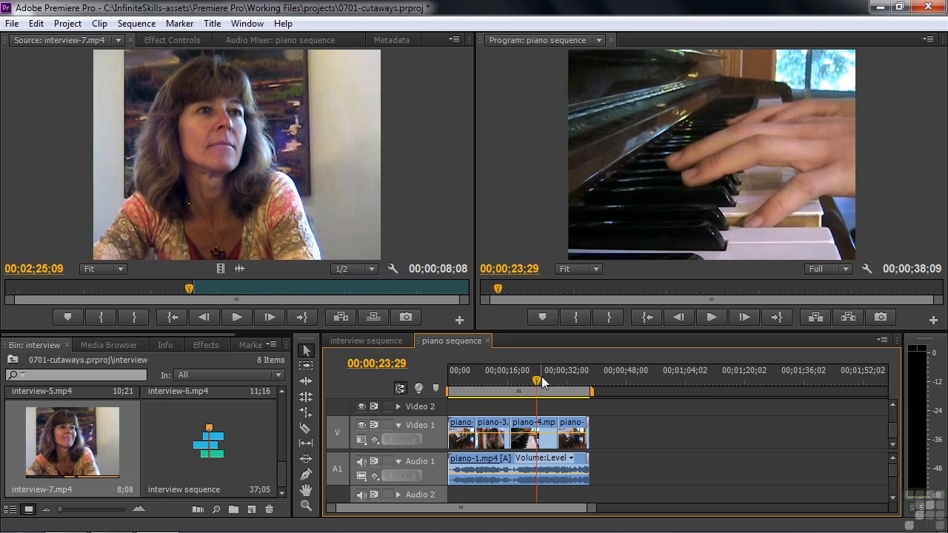
pyautogui.press('Left')
pyautogui.press('Left')
pyautogui.press('Left')
pyautogui.press('Left')
pyautogui.press('Left')
pyautogui.press('Left')
pyautogui.press('Left')
pyautogui.press('Left')
pyautogui.press('Left')
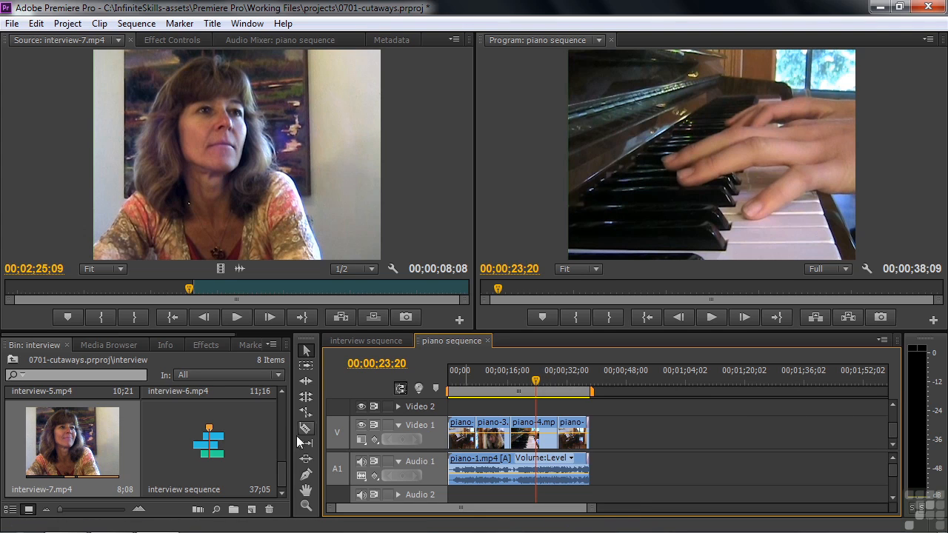
# - Open the piano bin, find the sheet-music close-up piano-6.mp4 and load it as the source clip
pyautogui.click(14, 361)
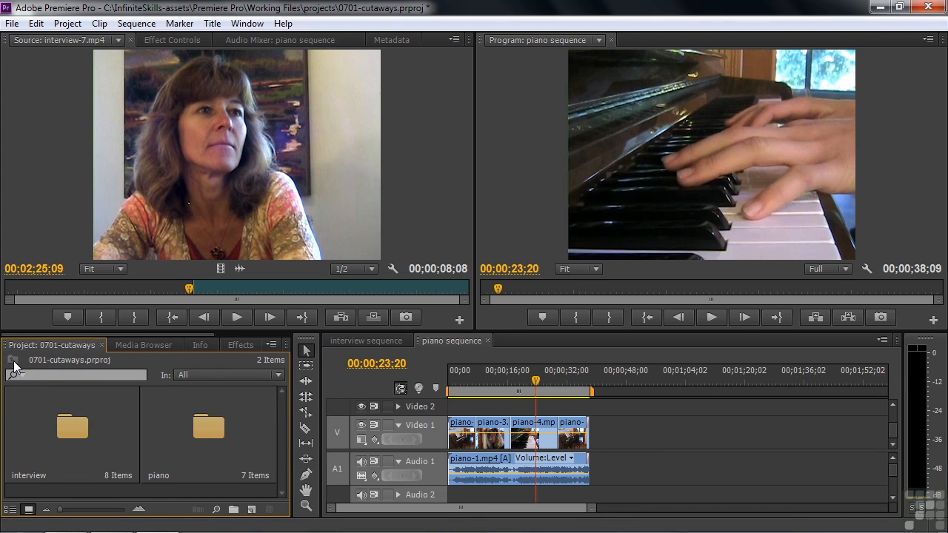
pyautogui.doubleClick(214, 431)
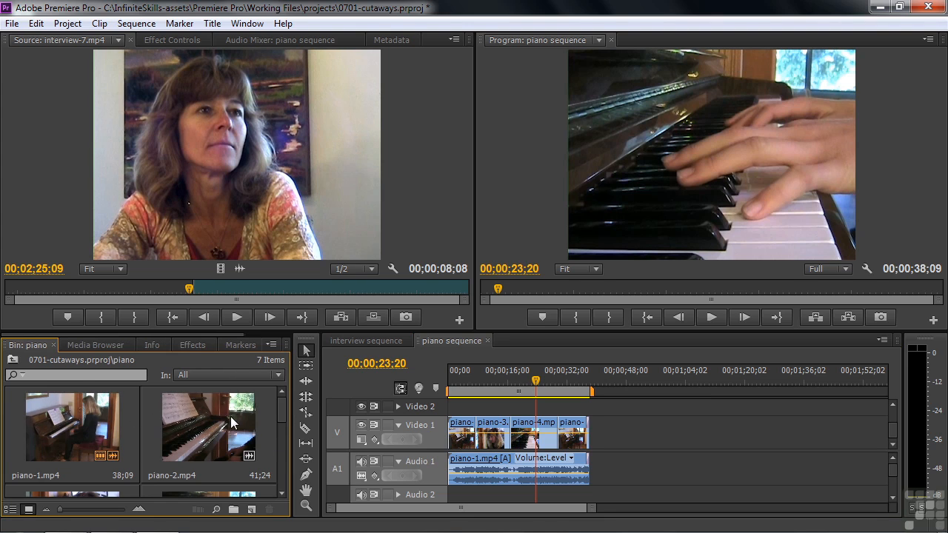
pyautogui.moveTo(282, 413); pyautogui.dragTo(280, 430)
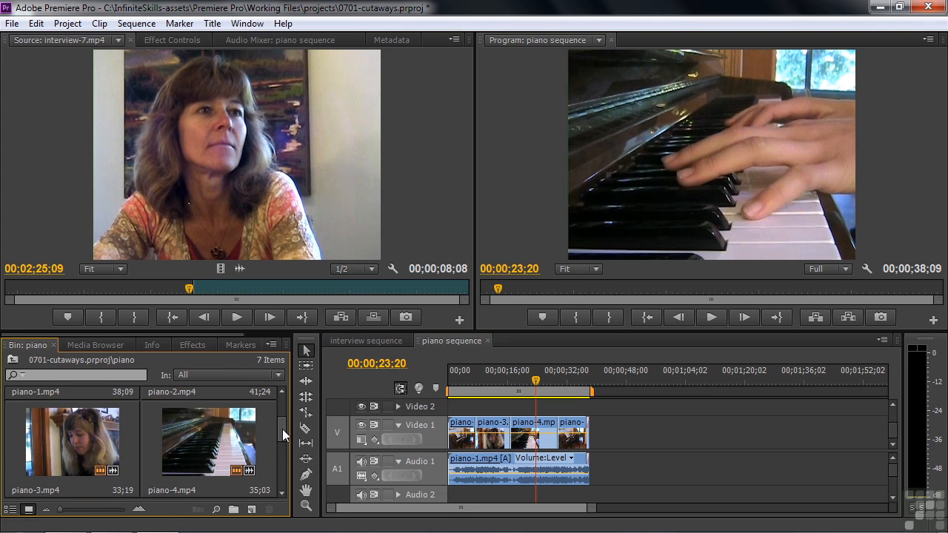
pyautogui.scroll(-1, 284, 435)
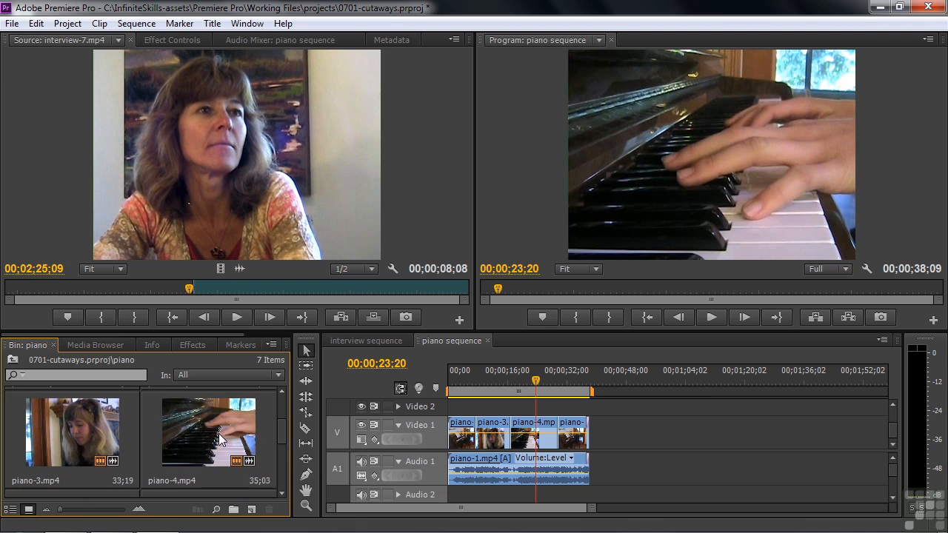
pyautogui.moveTo(282, 431); pyautogui.dragTo(286, 450)
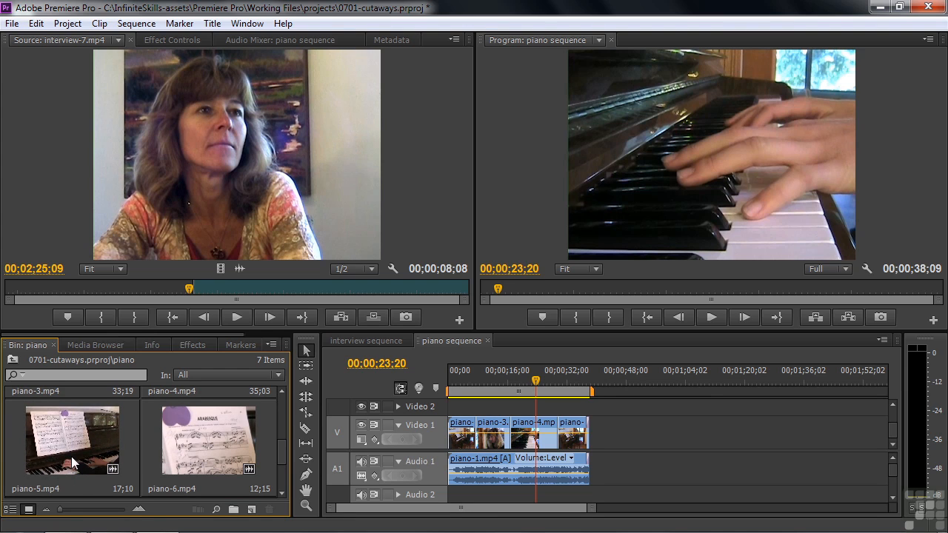
pyautogui.click(194, 438)
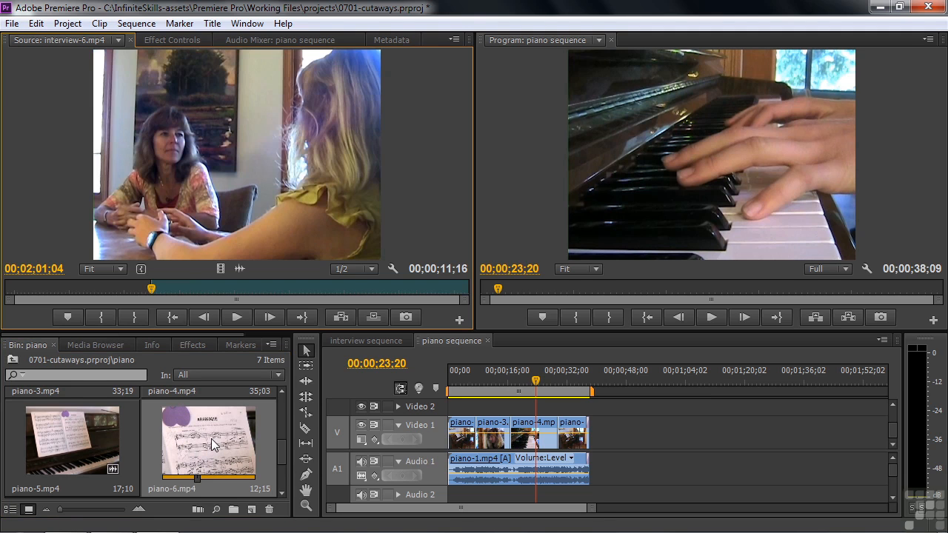
pyautogui.doubleClick(211, 439)
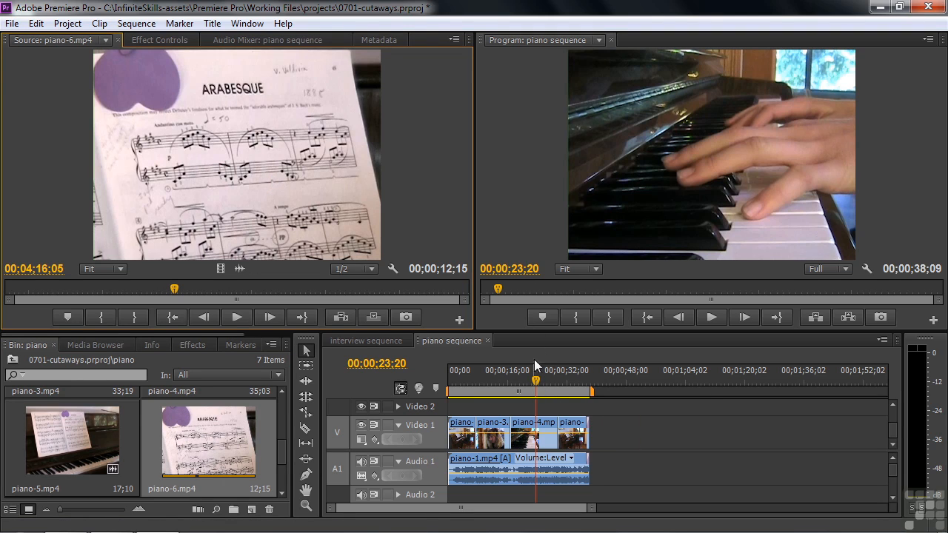
# - Move the playhead to the cut after piano-4.mp4 and mark the In point of piano-6.mp4 at 00;04;14;06
pyautogui.click(579, 408)
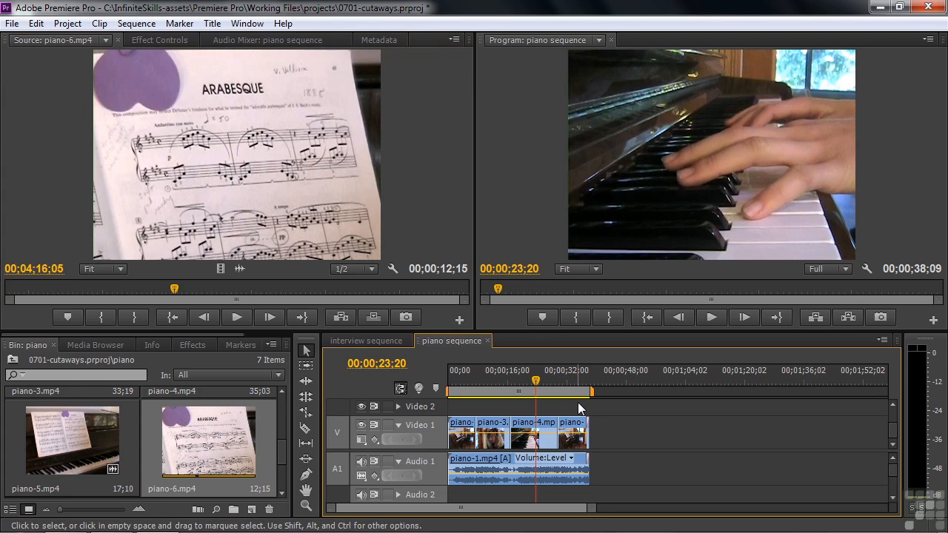
pyautogui.press('Down')
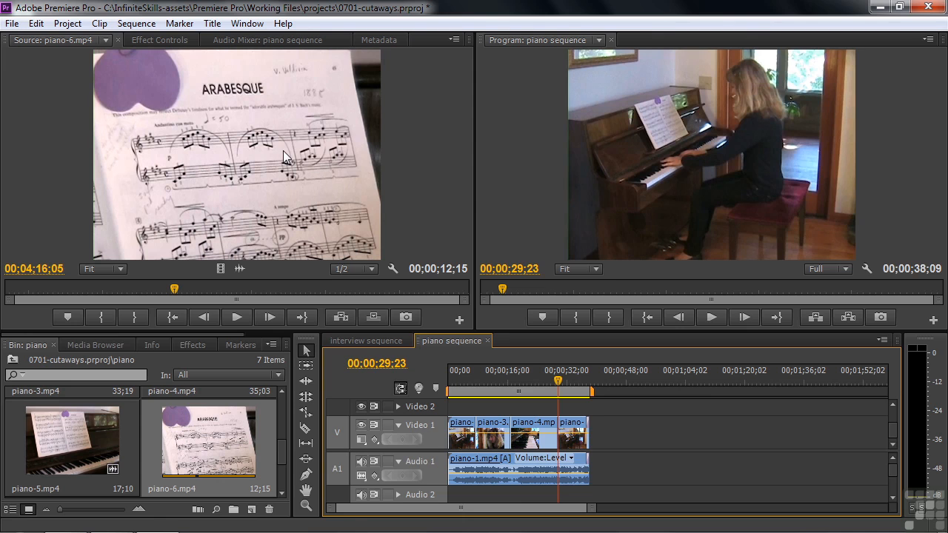
pyautogui.click(142, 294)
pyautogui.moveTo(142, 294); pyautogui.dragTo(100, 294)
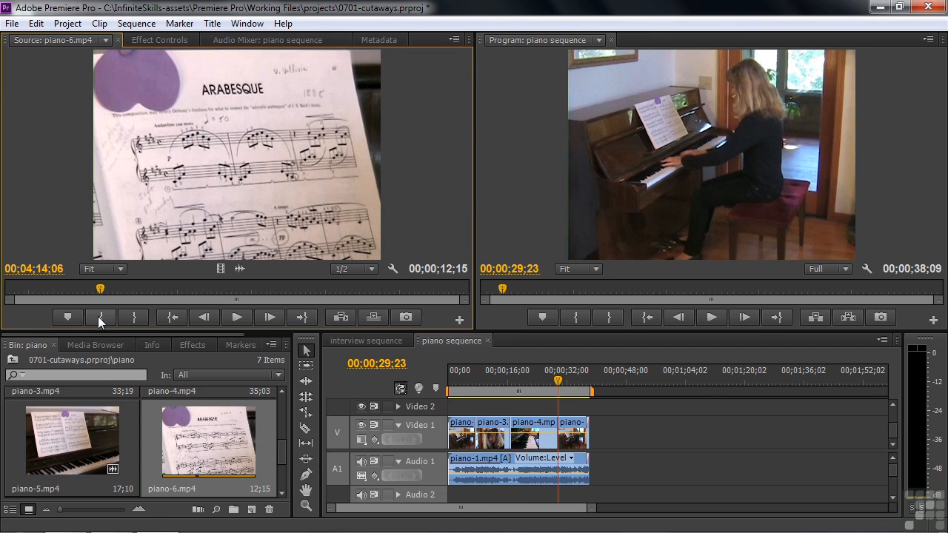
pyautogui.click(98, 316)
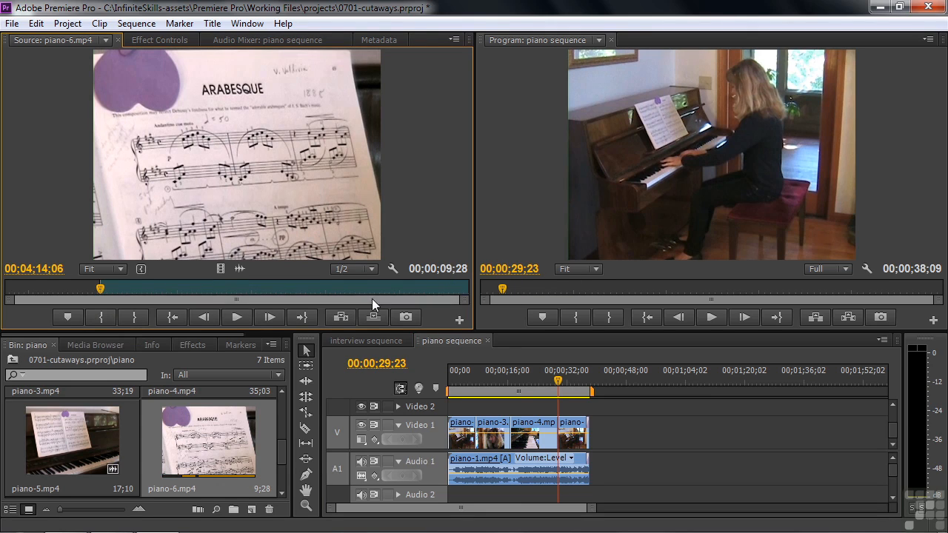
# - Replay piano-4.mp4 from 00;00;20;23 and park the playhead at 00;00;23;19, just before the mismatched hand movement
pyautogui.moveTo(559, 385); pyautogui.dragTo(524, 387)
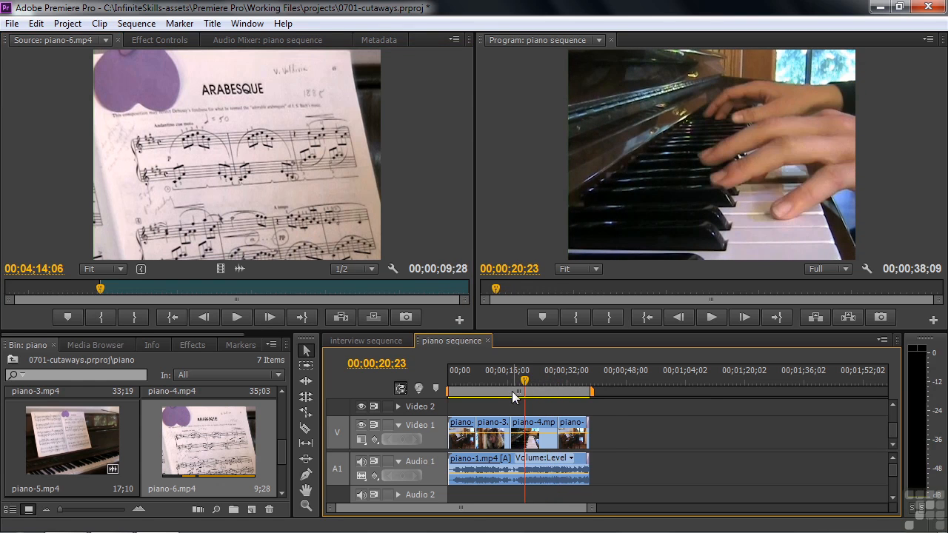
pyautogui.press('space')
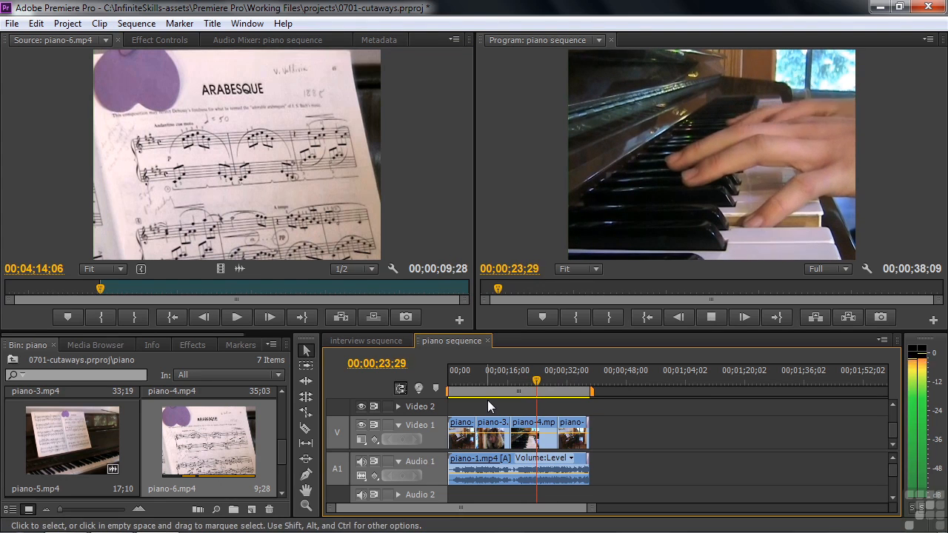
pyautogui.press('space')
pyautogui.press('Left')
pyautogui.press('Left')
pyautogui.press('Left')
pyautogui.press('Left')
pyautogui.press('Left')
pyautogui.press('Left')
pyautogui.press('Left')
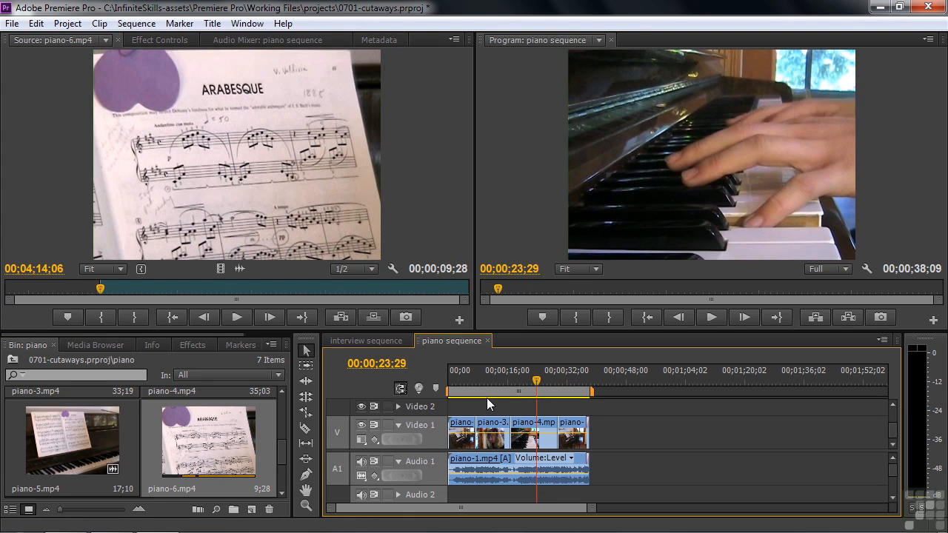
pyautogui.press('Left')
pyautogui.press('Left')
pyautogui.press('Left')
pyautogui.press('Left')
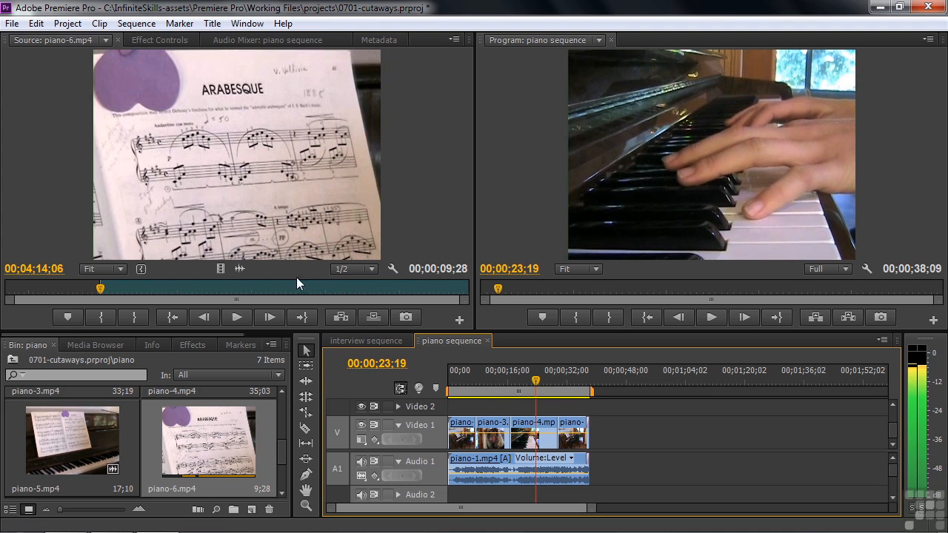
# - Place only the video of piano-6.mp4 on Video 2 at 00;00;23;19 and trim its end to the cut after piano-4.mp4
pyautogui.moveTo(221, 268); pyautogui.dragTo(543, 413)
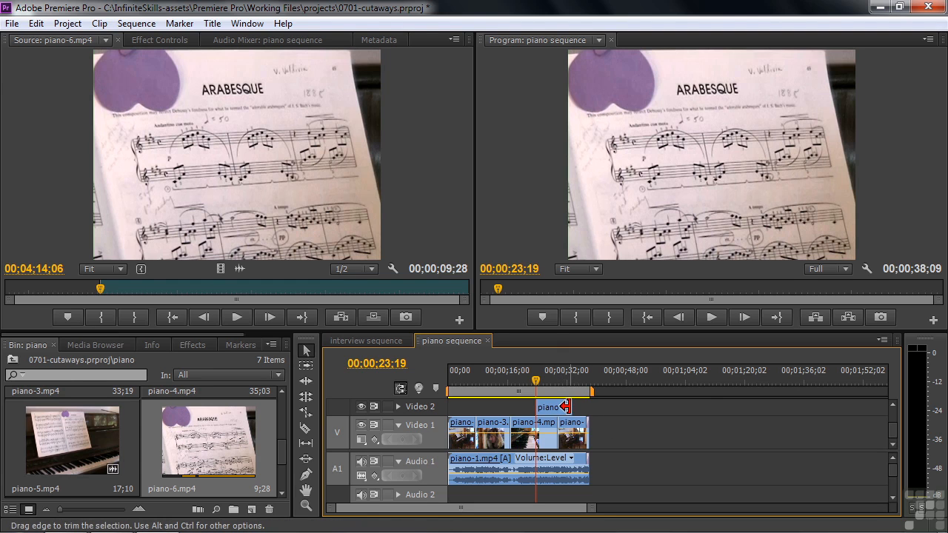
pyautogui.moveTo(564, 406); pyautogui.dragTo(556, 407)
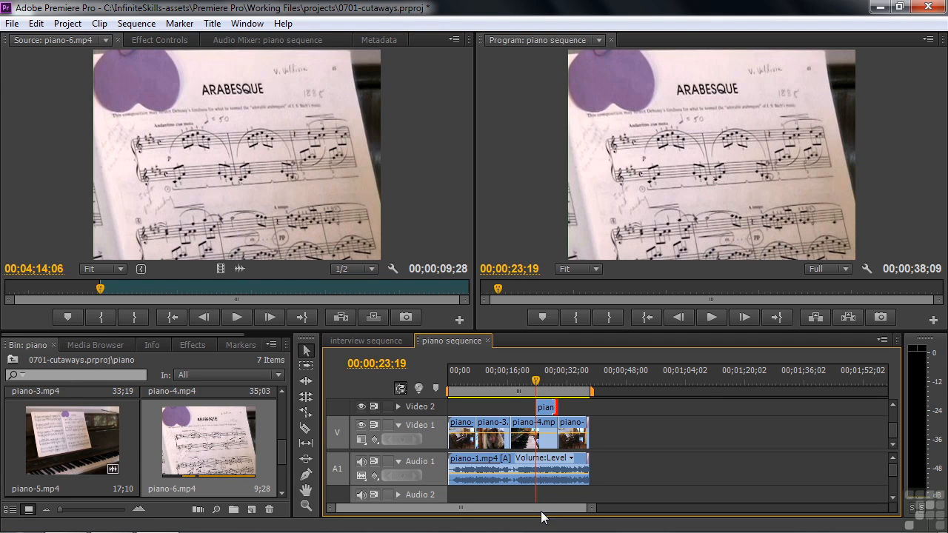
# - Play the sequence from within piano-4.mp4 through the sheet-music cutaway into the final piano-1.mp4 shot, stopping at 00;00;33;01
pyautogui.click(524, 386)
pyautogui.press('space')
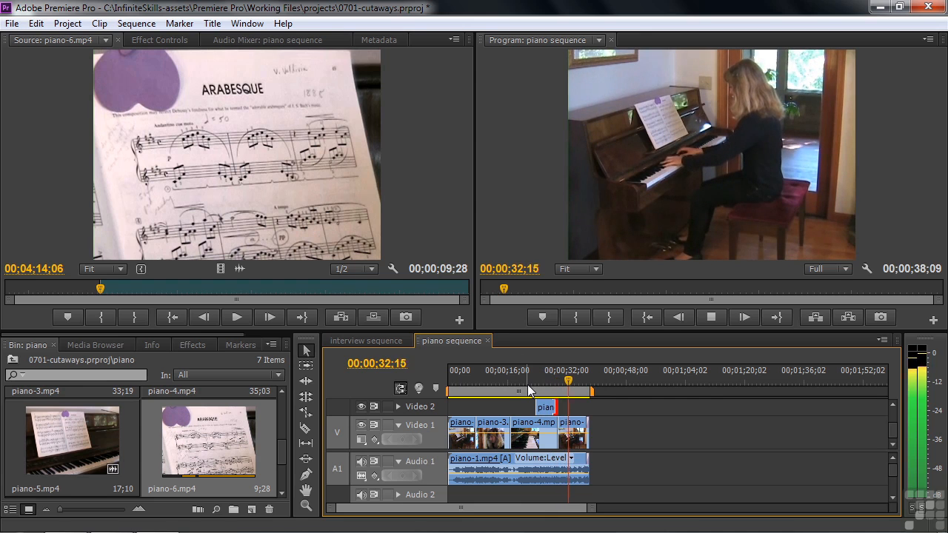
pyautogui.press('space')
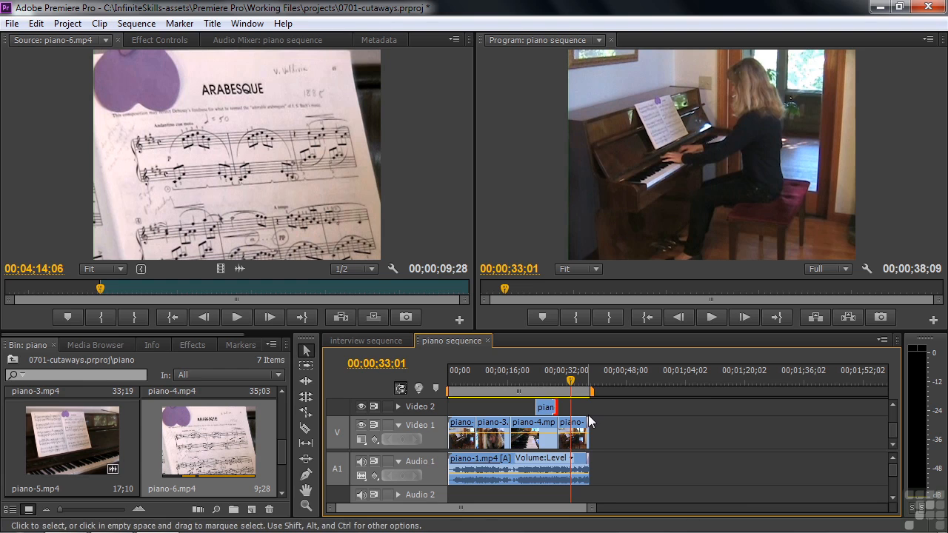
# - Magnify the timeline, play the final piano-1.mp4 shot through its closing transitions, and bring the start of the sequence into view
pyautogui.press('=')
pyautogui.press('=')
pyautogui.press('=')
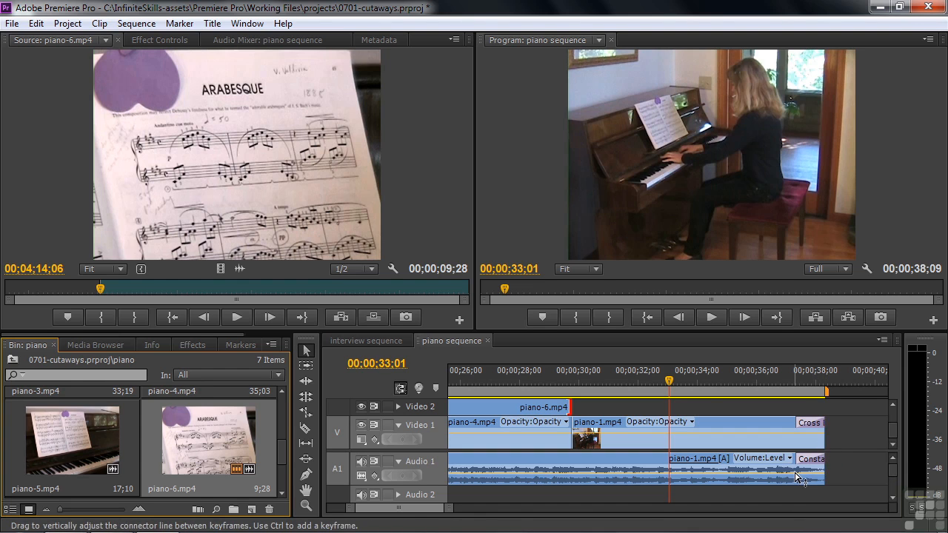
pyautogui.press('space')
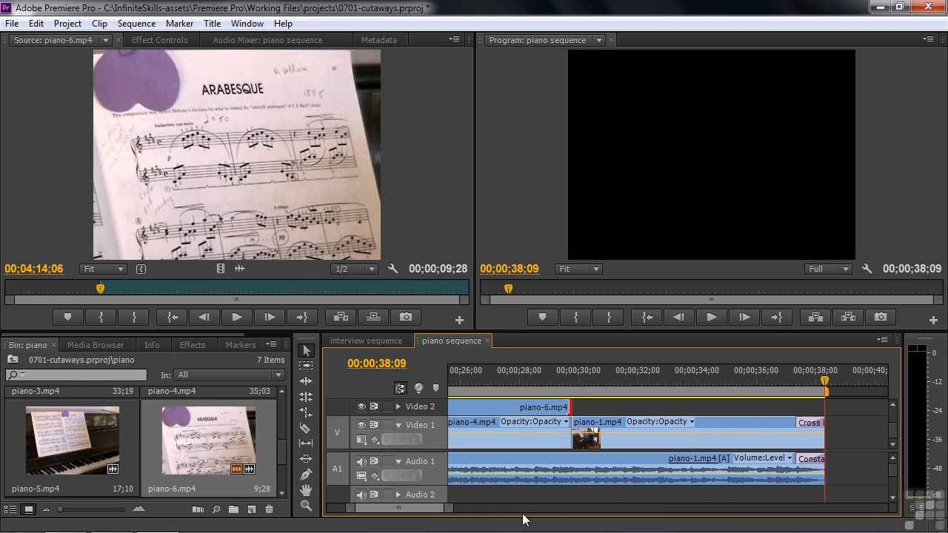
pyautogui.moveTo(431, 510); pyautogui.dragTo(386, 515)
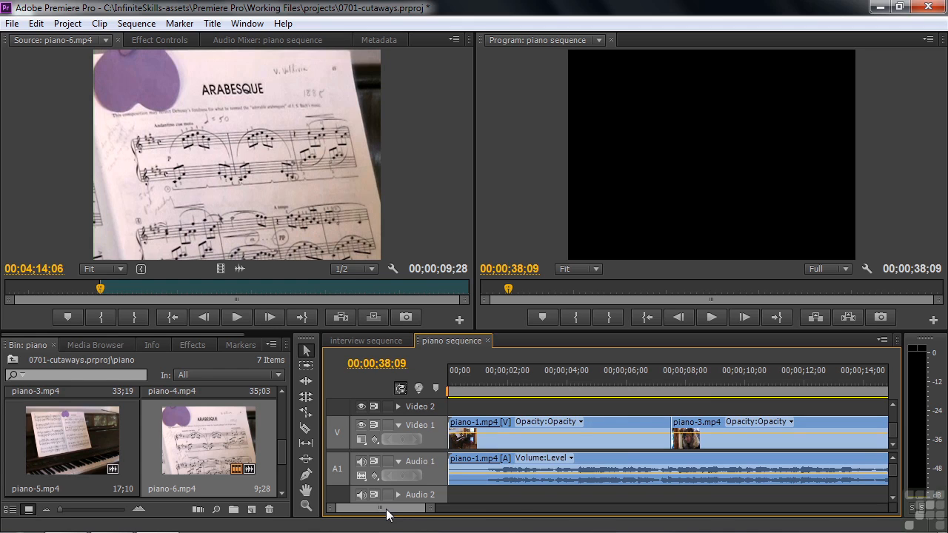